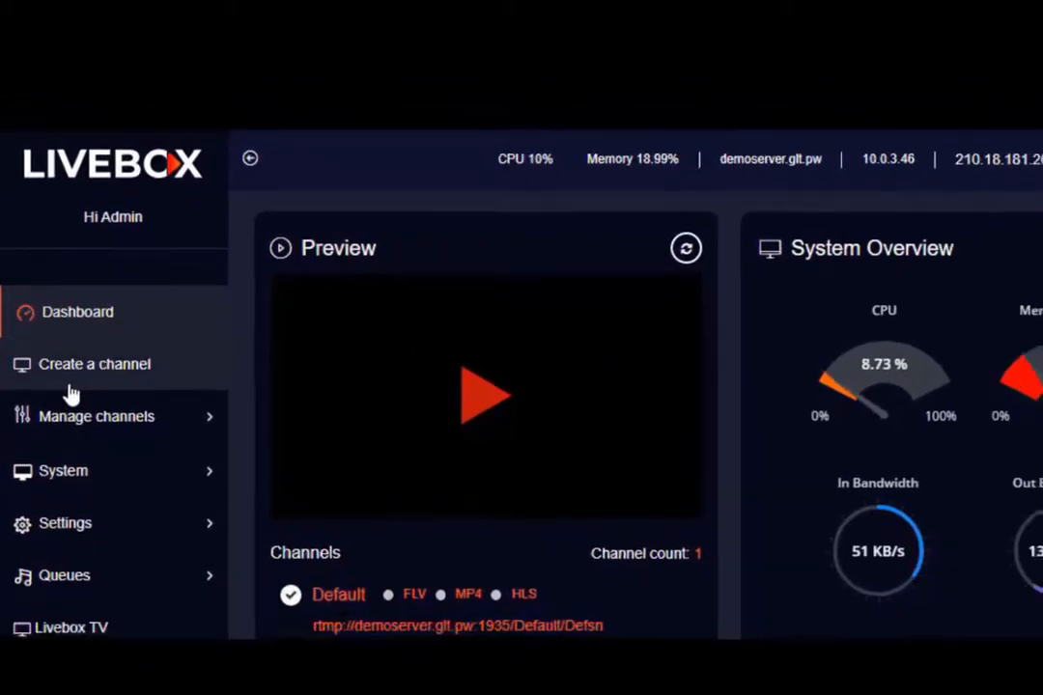
# Fill the new channel form with name Test, stream name 'live streaming', a password, and Channel Logo on.
pyautogui.click(74, 399)
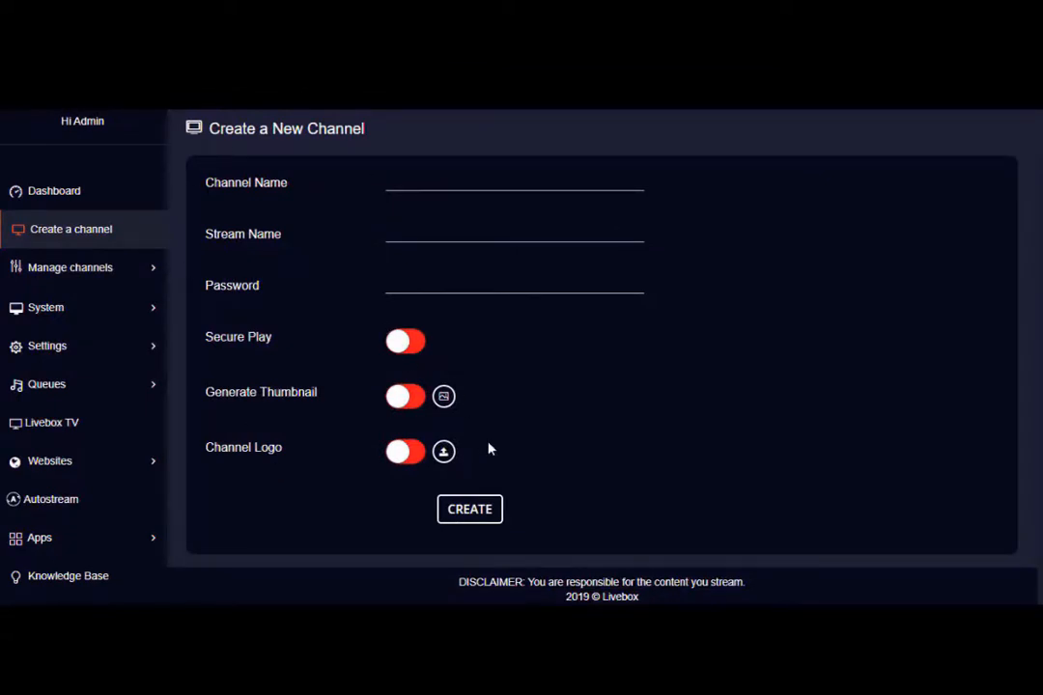
pyautogui.click(503, 520)
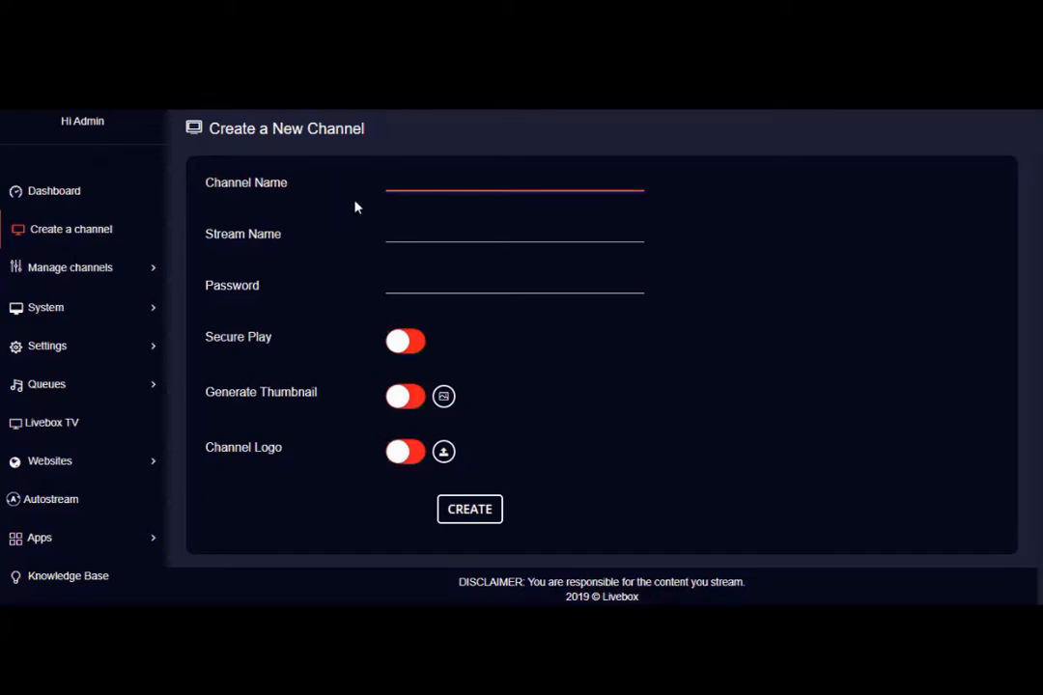
pyautogui.click(391, 183)
pyautogui.press('Tab')
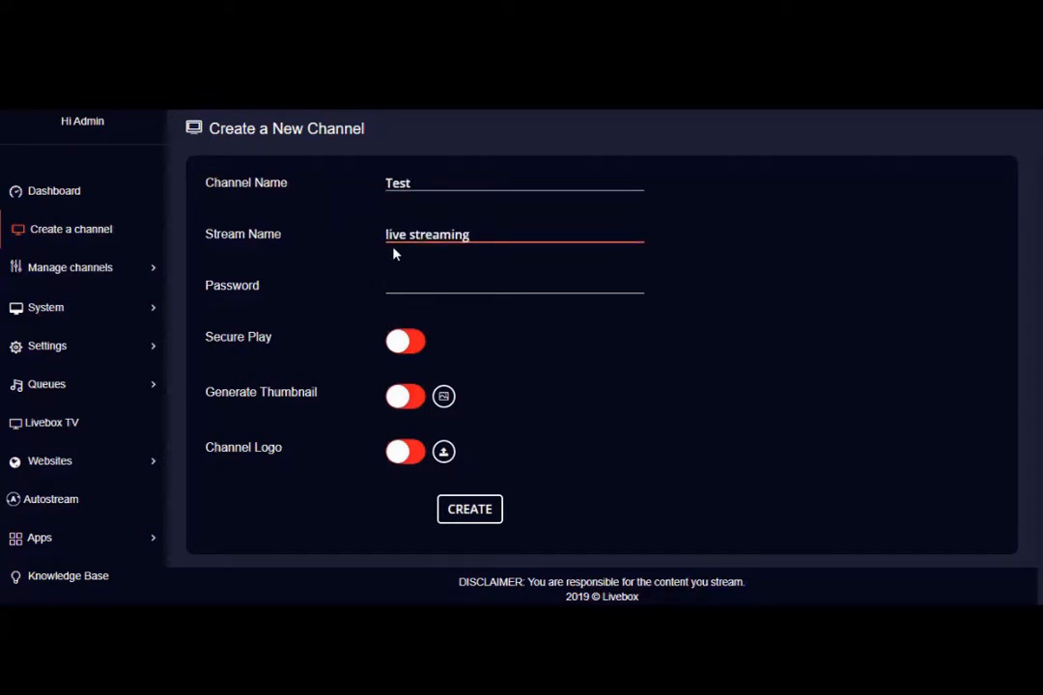
pyautogui.press('Tab')
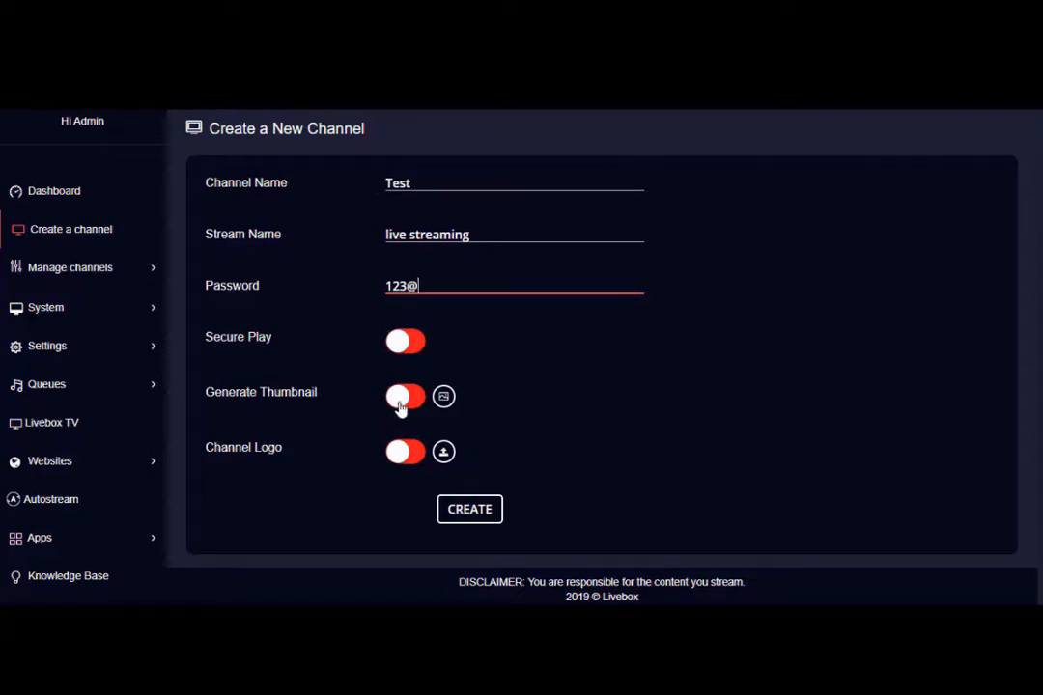
pyautogui.click(399, 467)
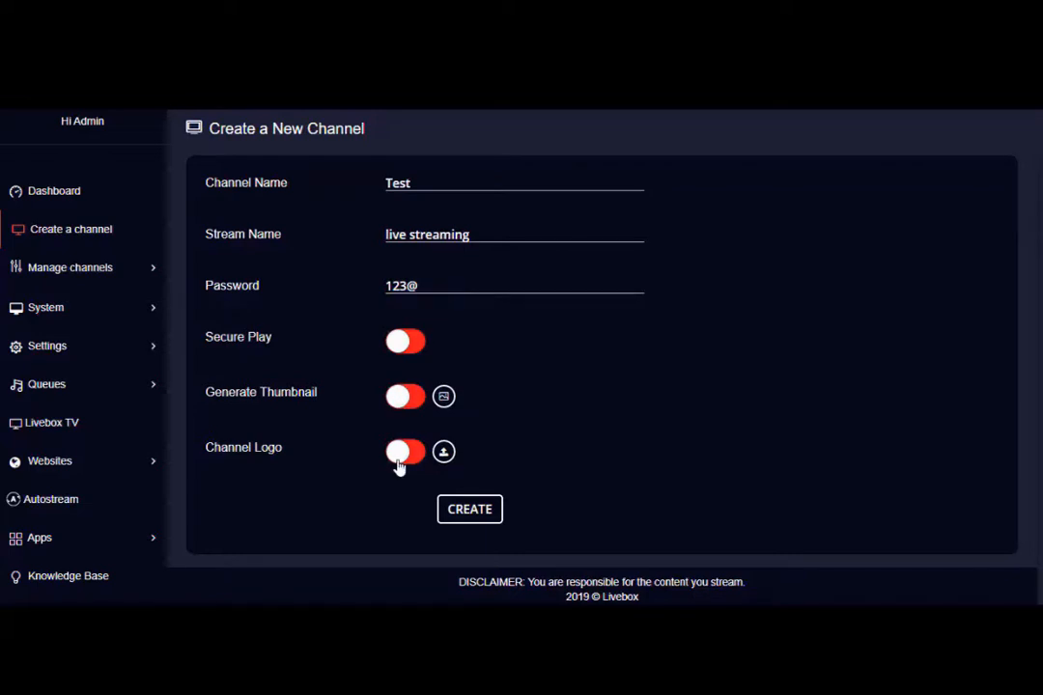
pyautogui.click(399, 468)
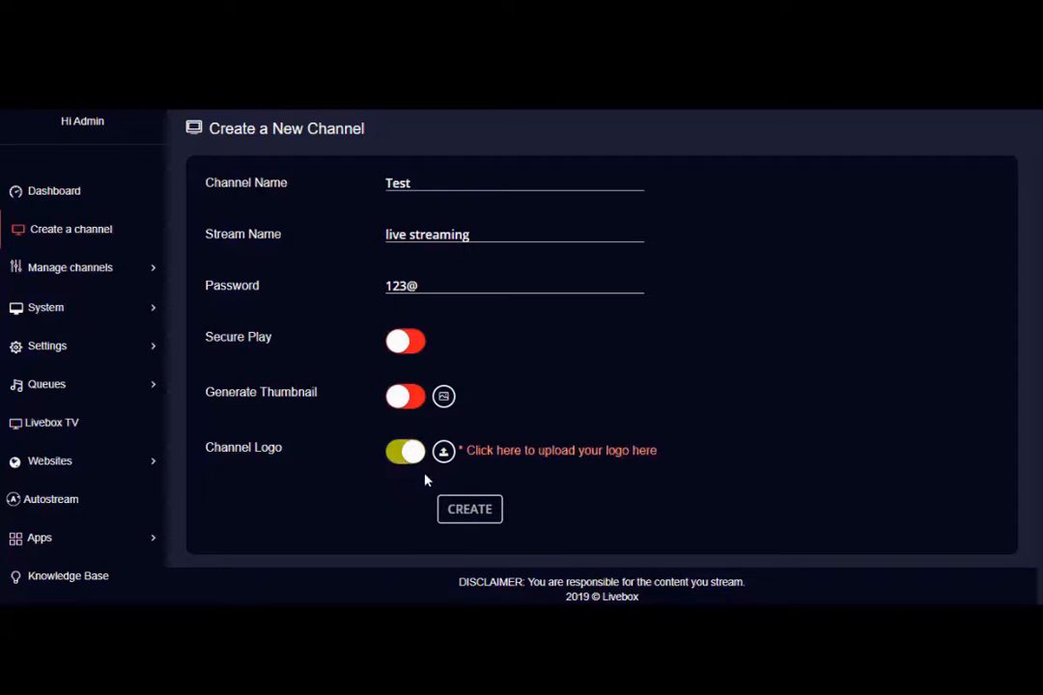
# Set the channel logo position to Top right and create the Test channel.
pyautogui.click(442, 454)
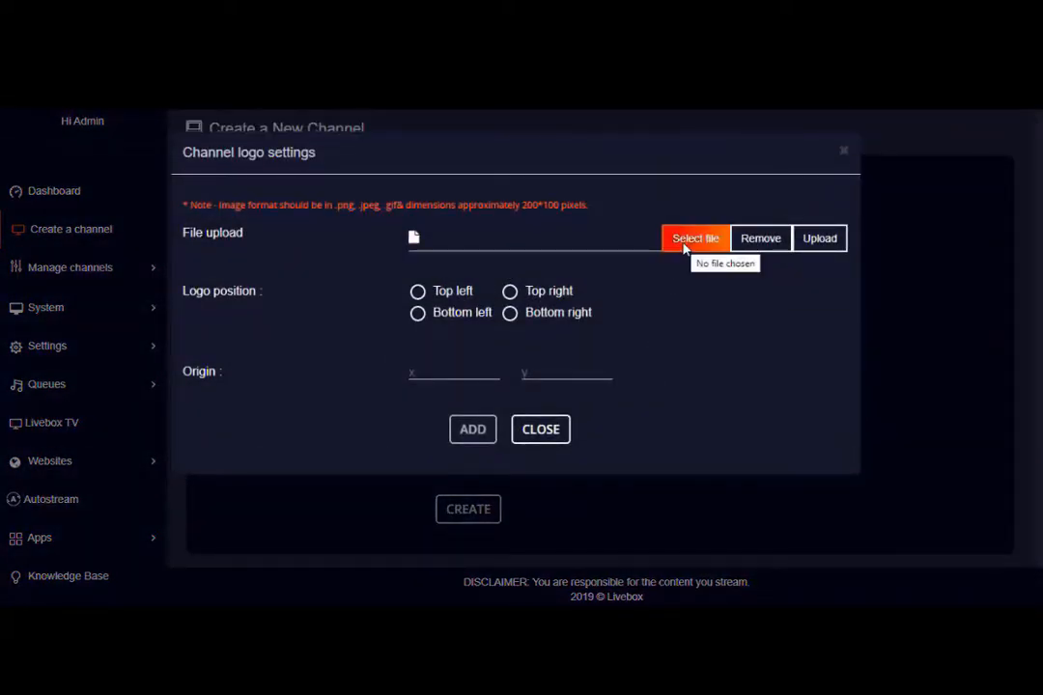
pyautogui.click(509, 293)
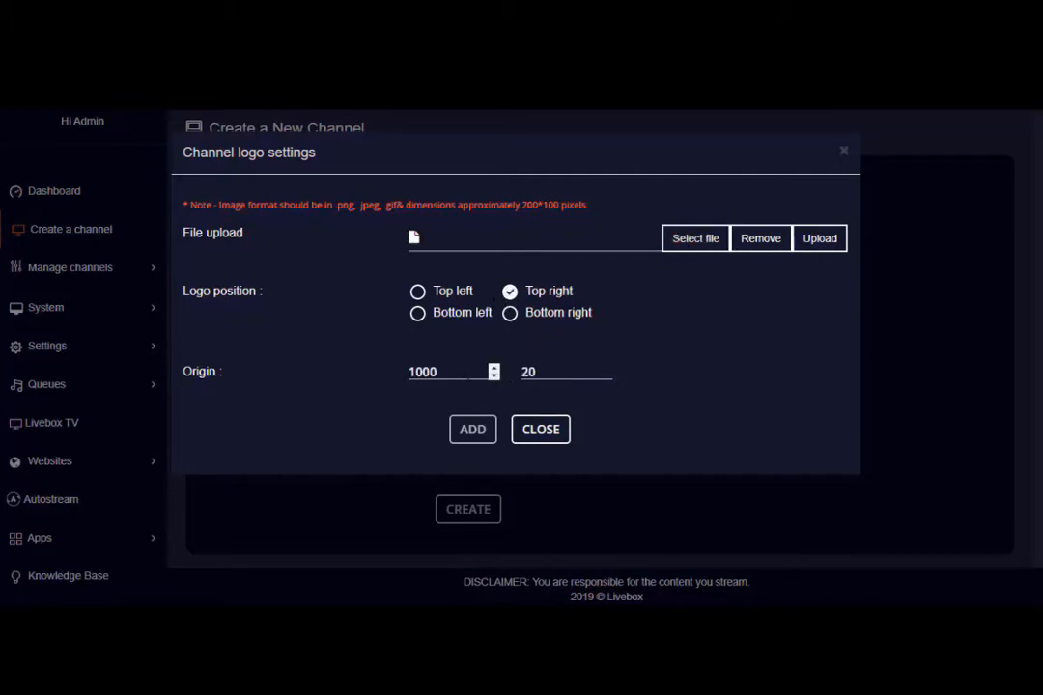
pyautogui.click(473, 429)
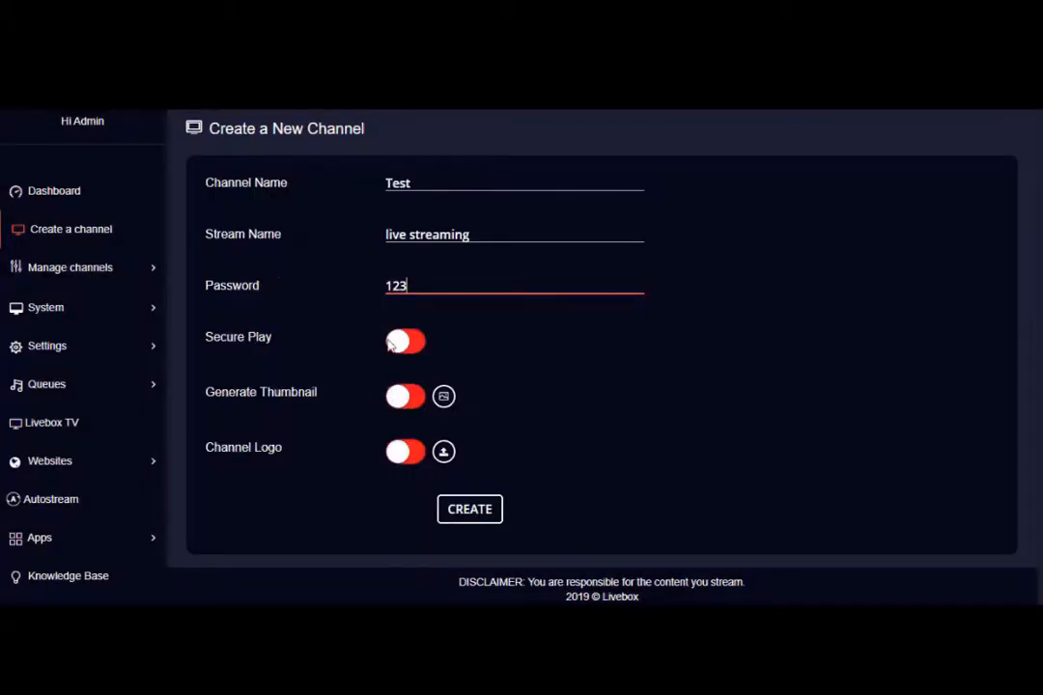
pyautogui.click(463, 510)
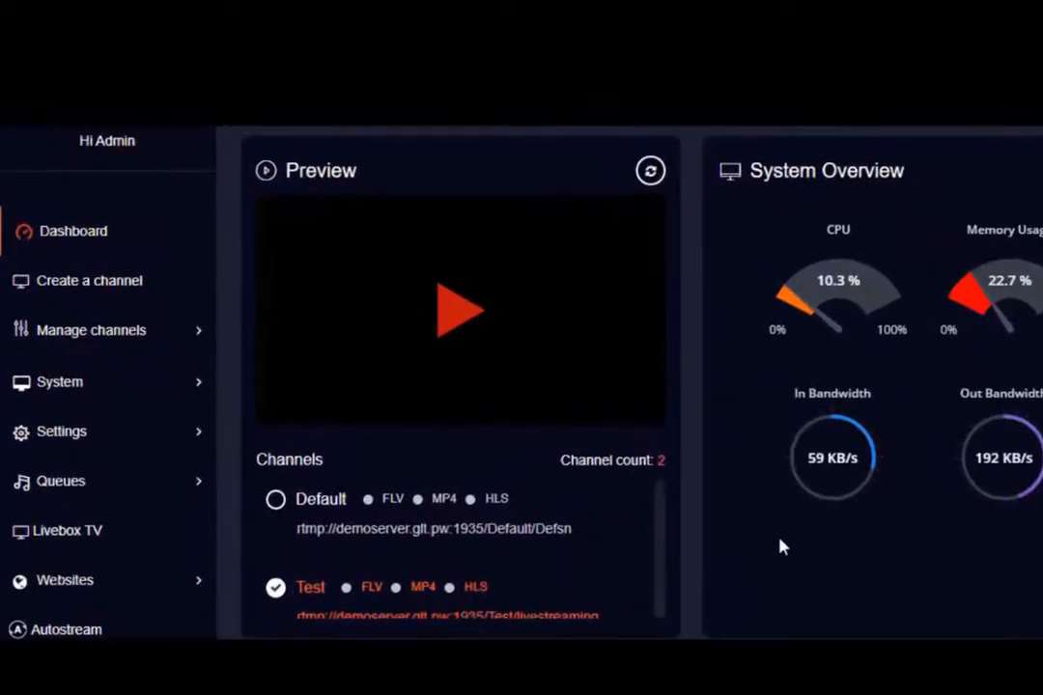
# Open the Channel Dashboard and select the Test channel.
pyautogui.click(113, 326)
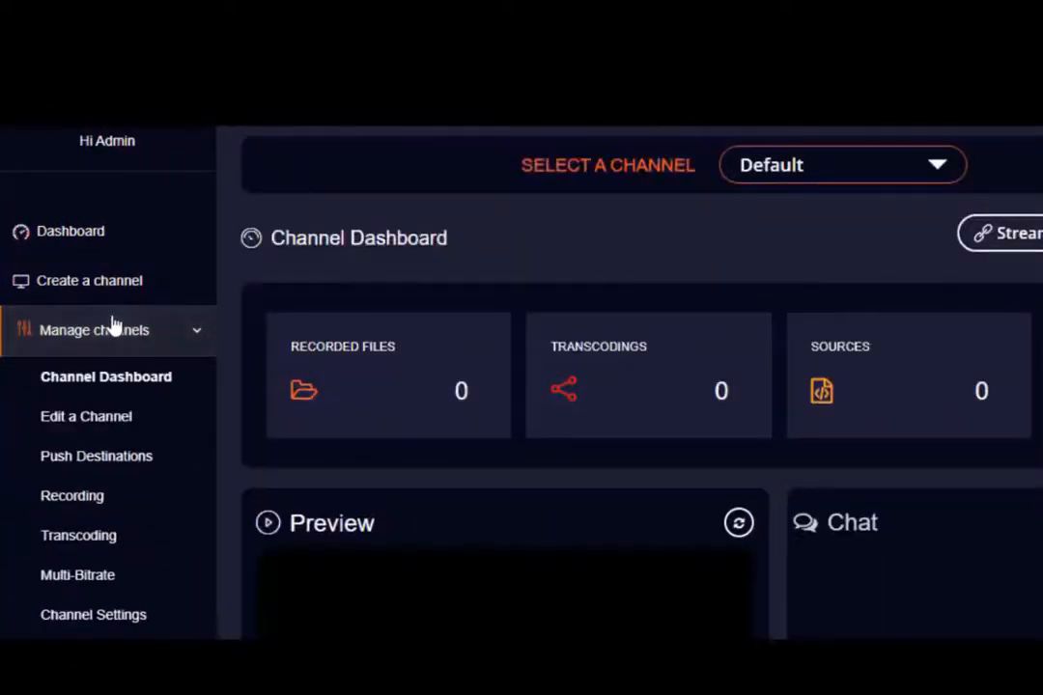
pyautogui.click(941, 166)
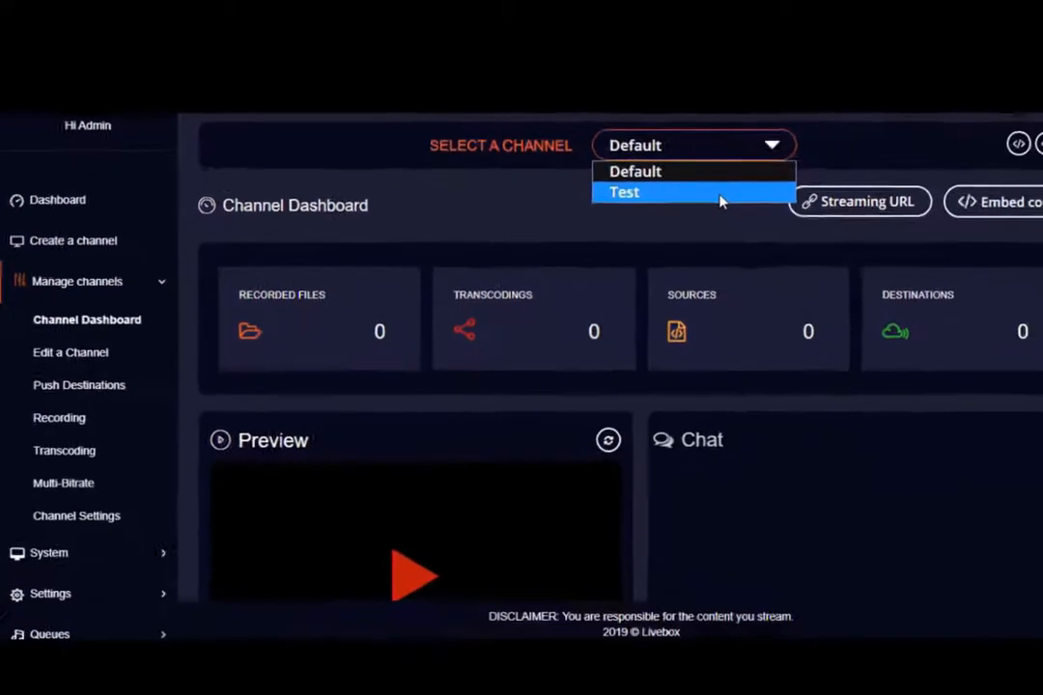
pyautogui.click(720, 196)
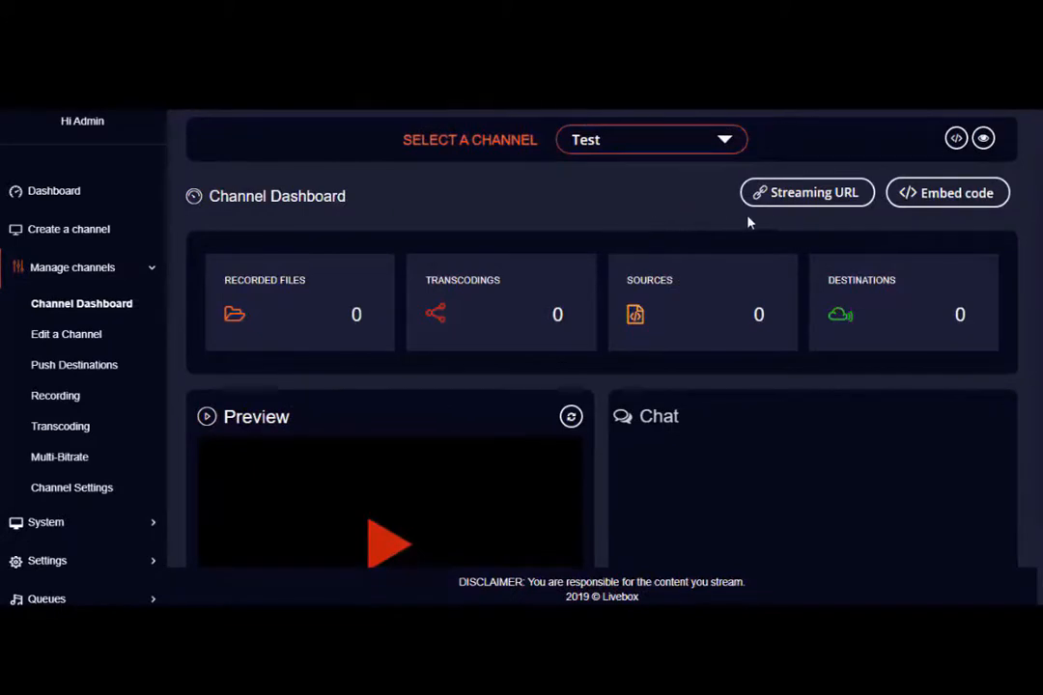
# Show the Test channel's streaming URLs, select the full streaming URL, then close the window.
pyautogui.click(791, 196)
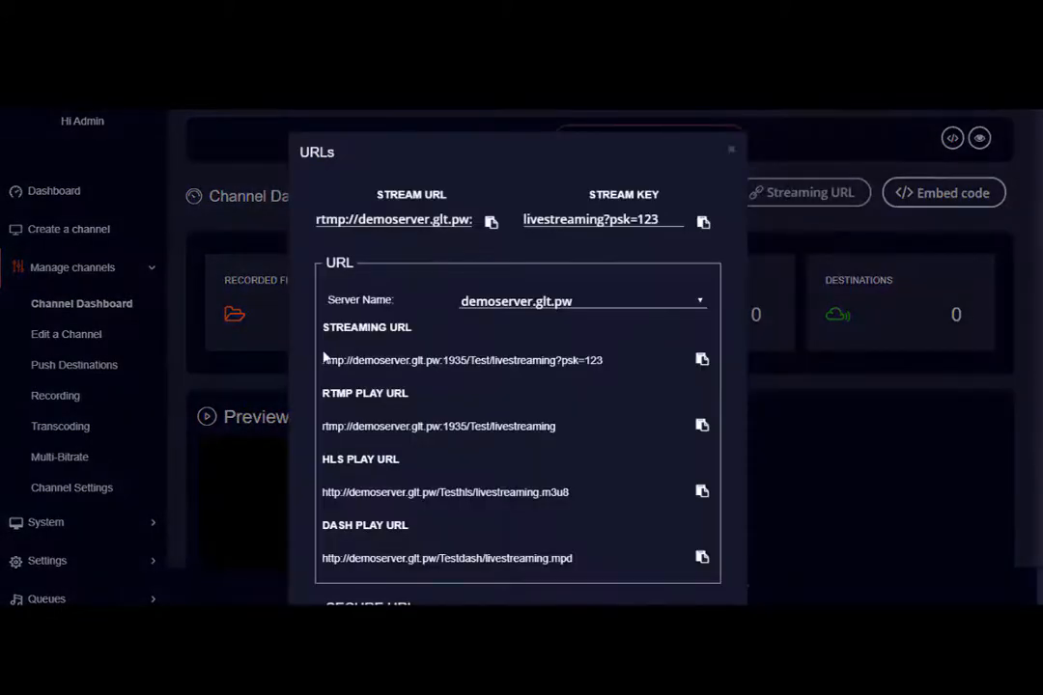
pyautogui.scroll(-2, 416, 409)
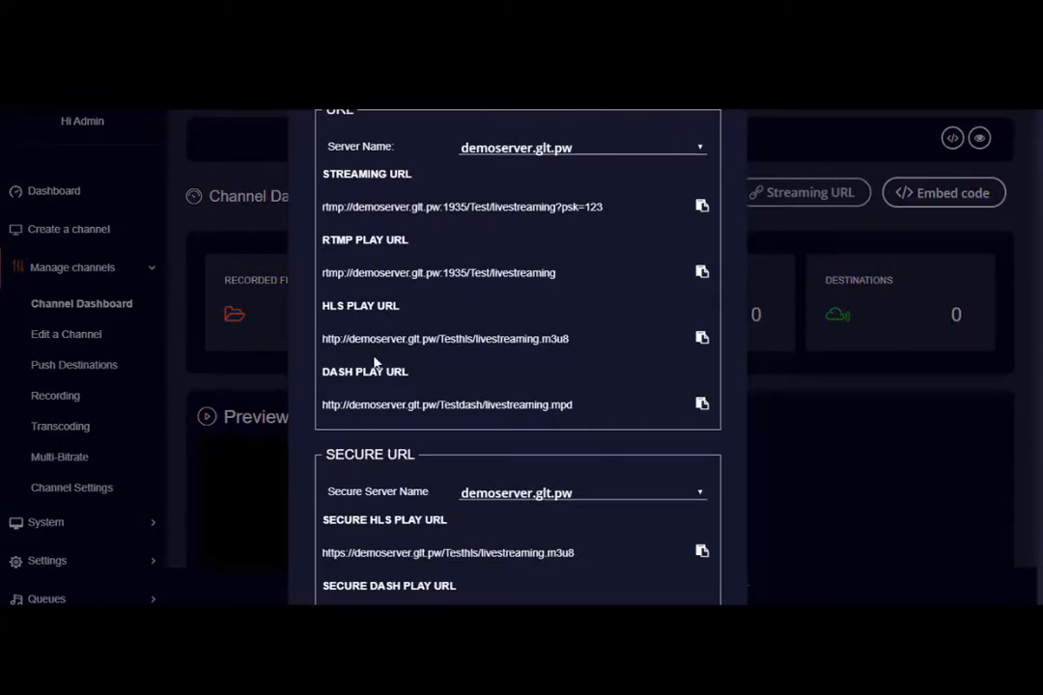
pyautogui.scroll(1, 464, 425)
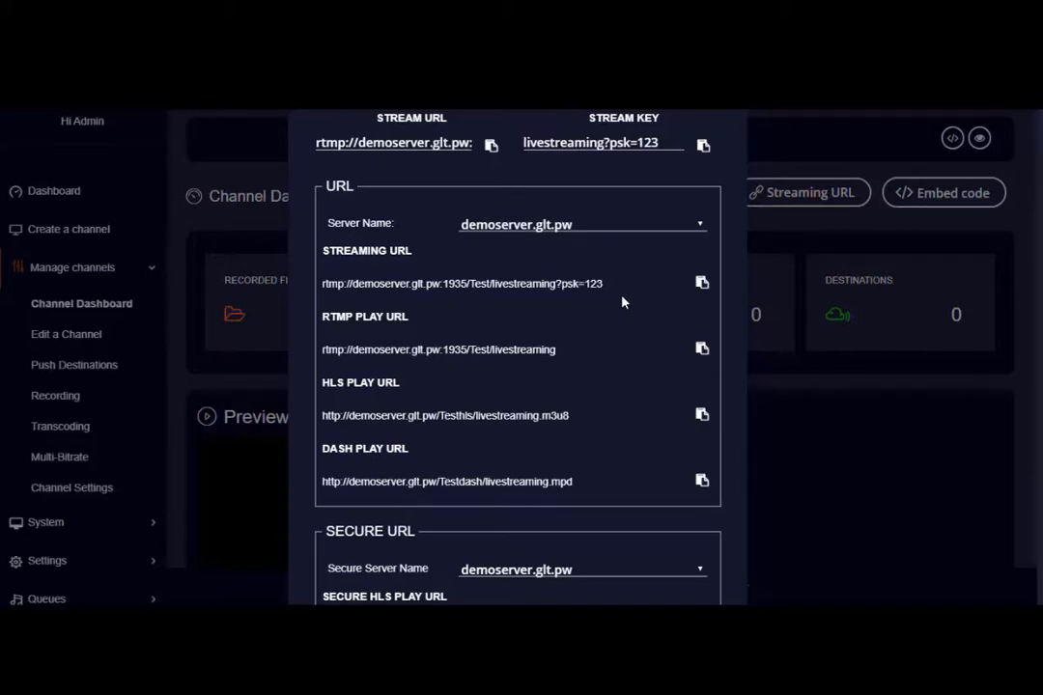
pyautogui.moveTo(326, 284); pyautogui.dragTo(657, 284)
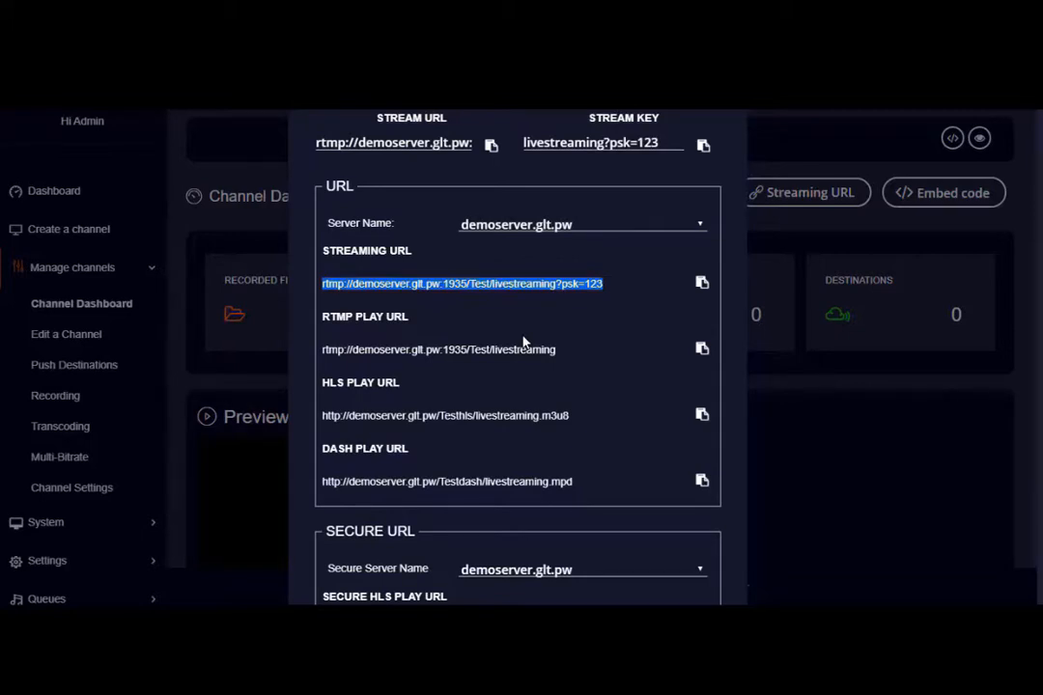
pyautogui.scroll(1, 500, 367)
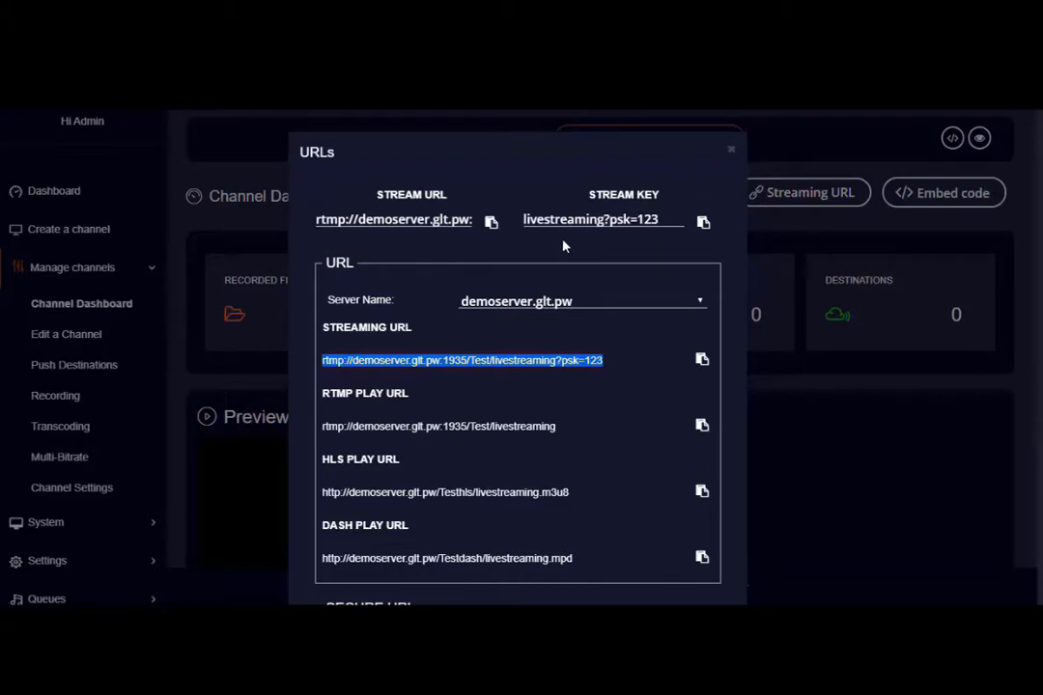
pyautogui.press('Escape')
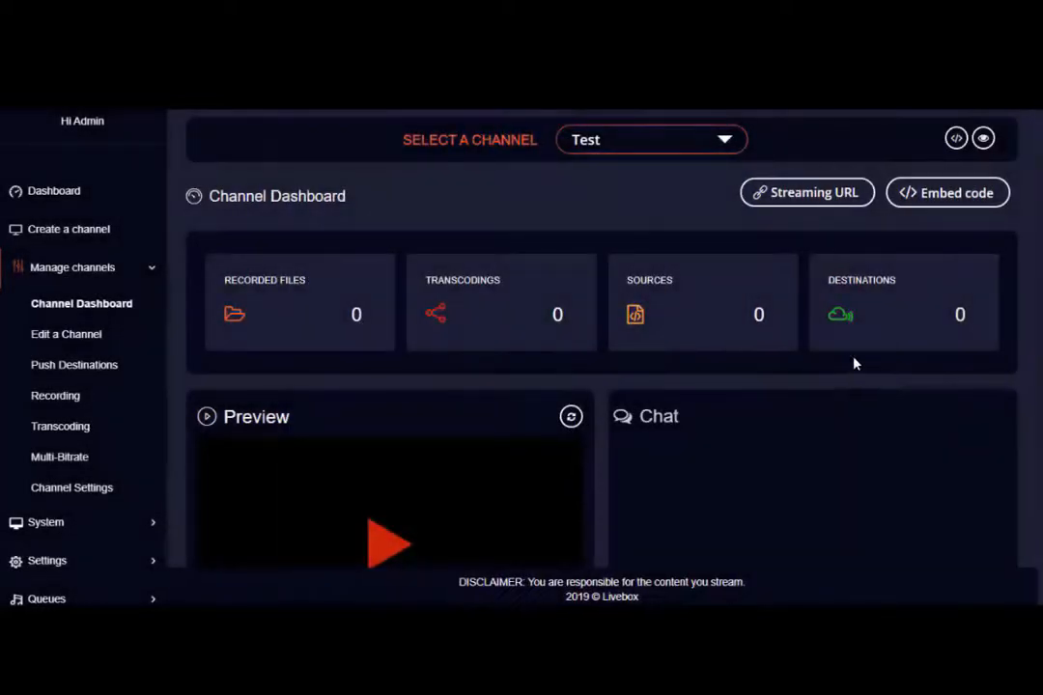
# Select the Test channel's standard iframe embed code, then close the Embed Code dialog.
pyautogui.click(929, 192)
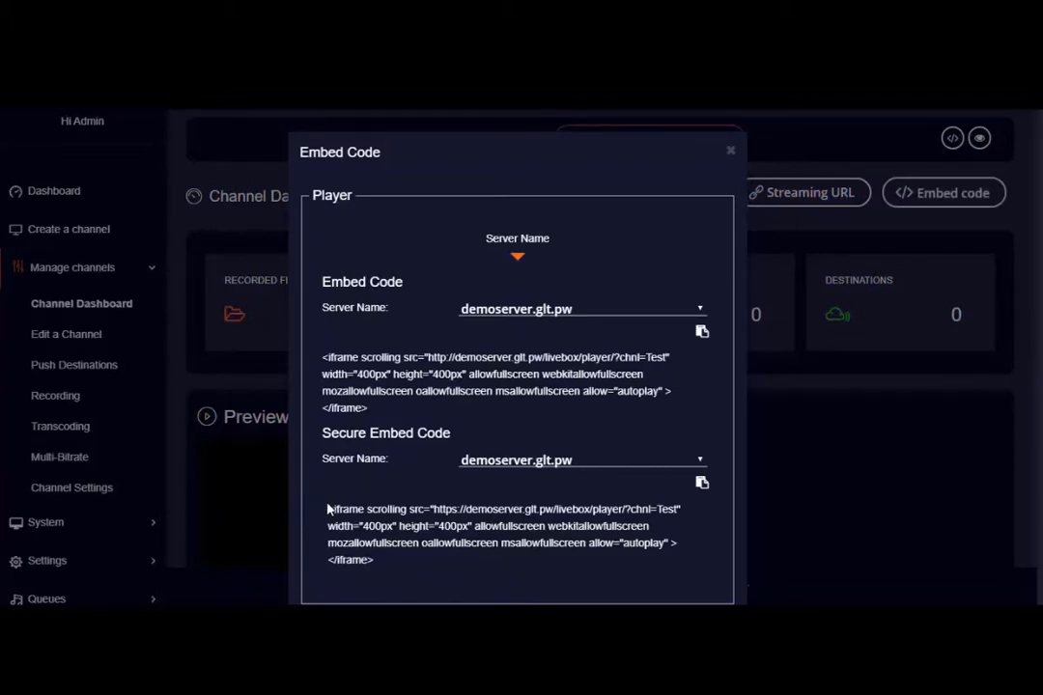
pyautogui.moveTo(328, 508); pyautogui.dragTo(412, 567)
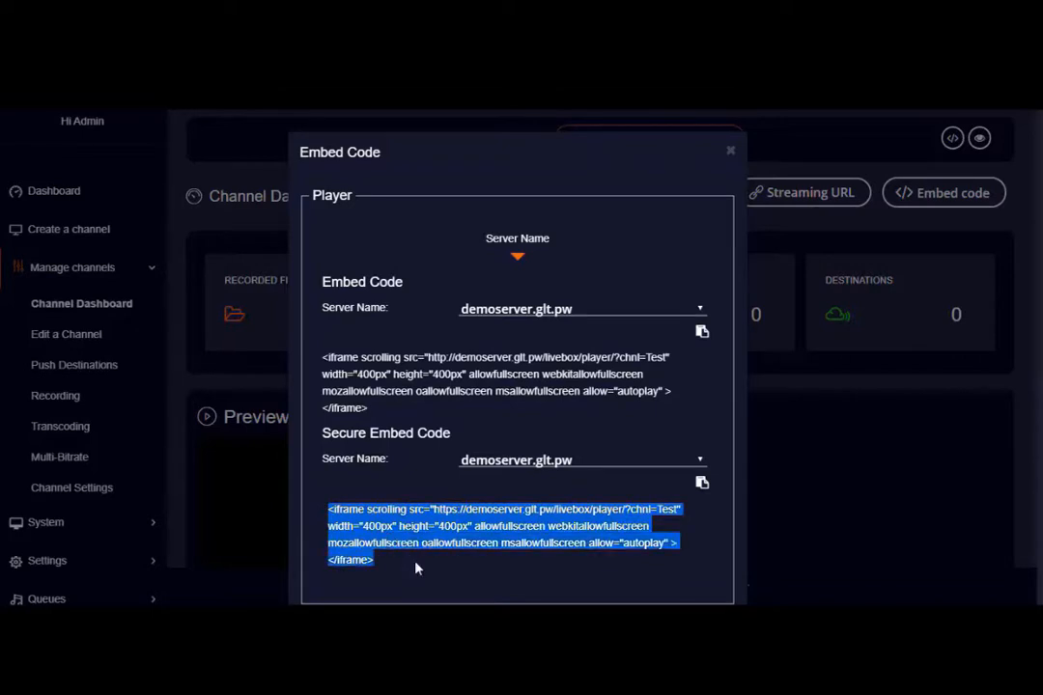
pyautogui.click(383, 407)
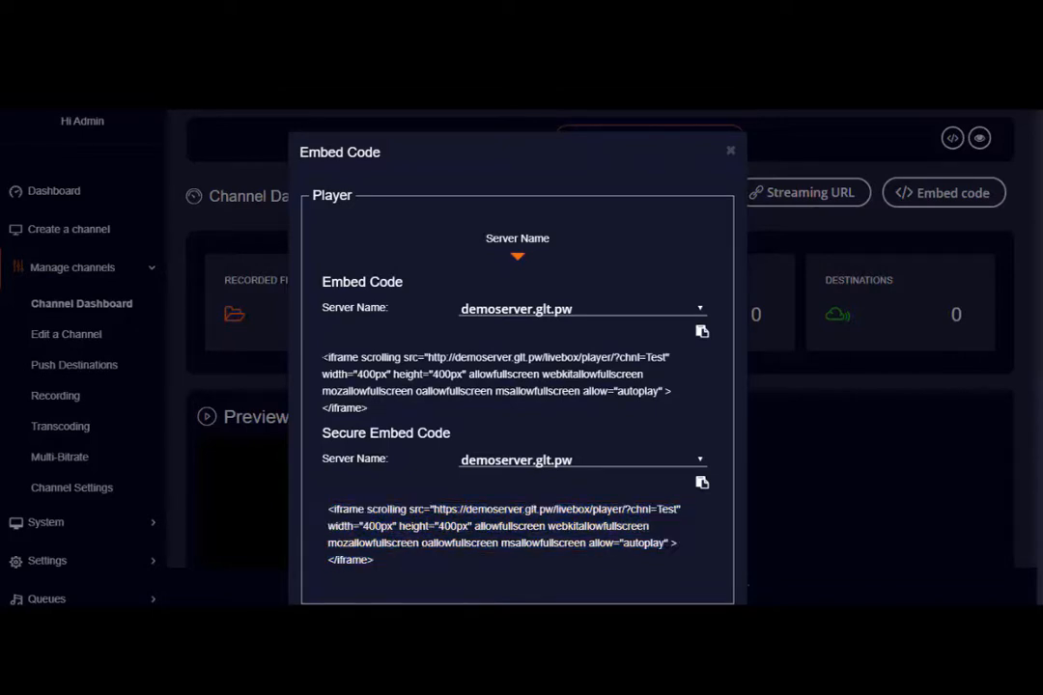
pyautogui.moveTo(323, 357); pyautogui.dragTo(391, 413)
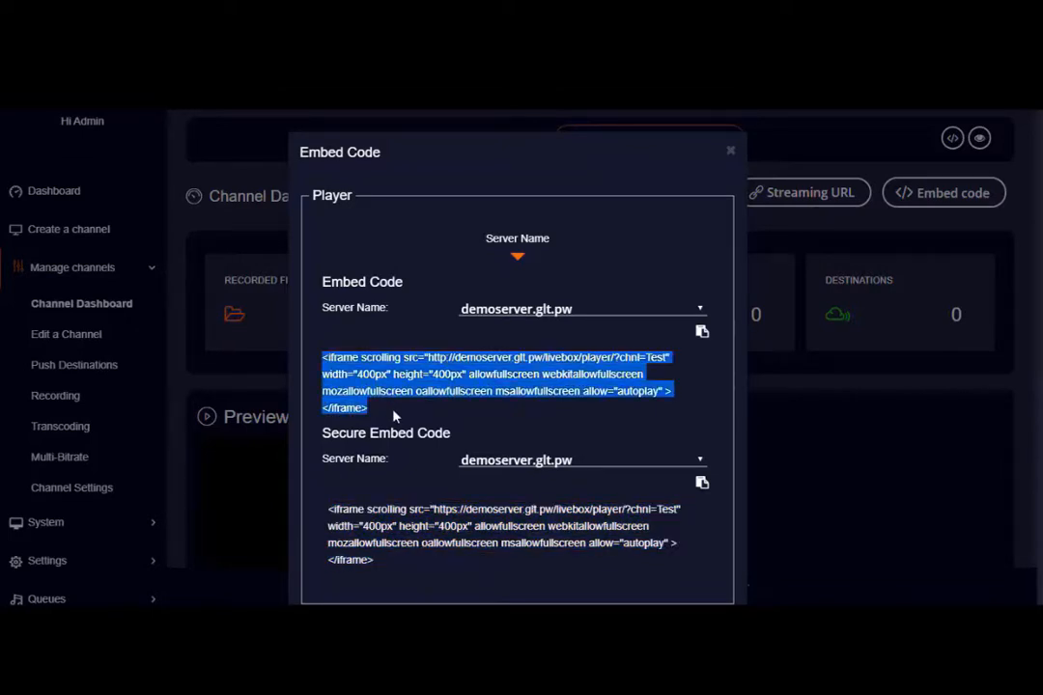
pyautogui.click(730, 151)
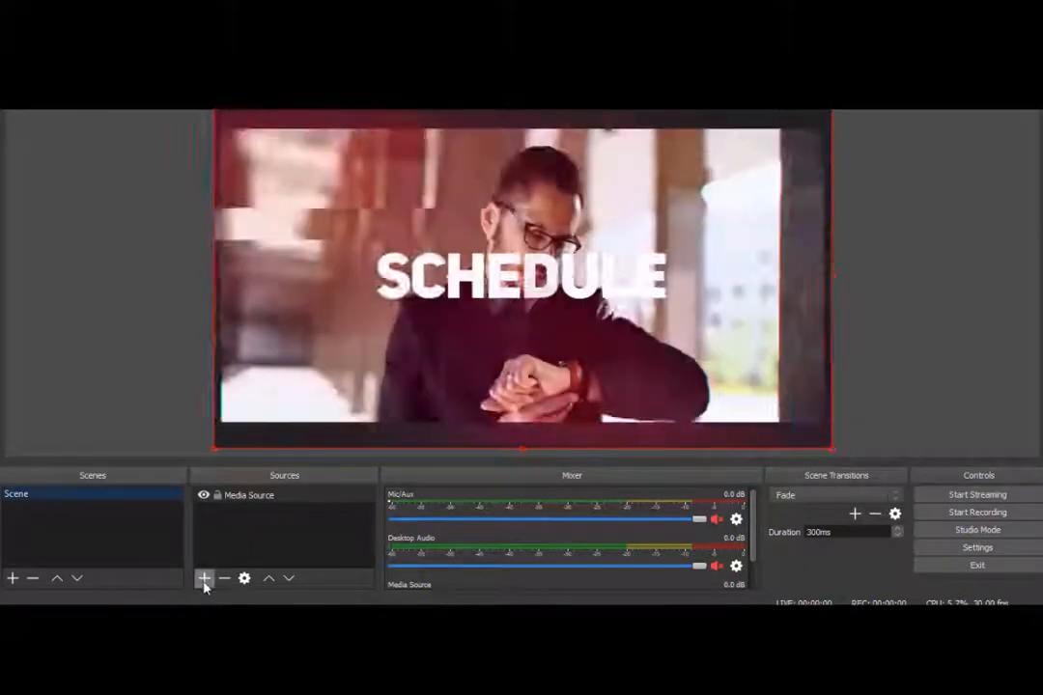
# Add a looping Media Source to the OBS scene and bring up the Stream settings page.
pyautogui.click(204, 578)
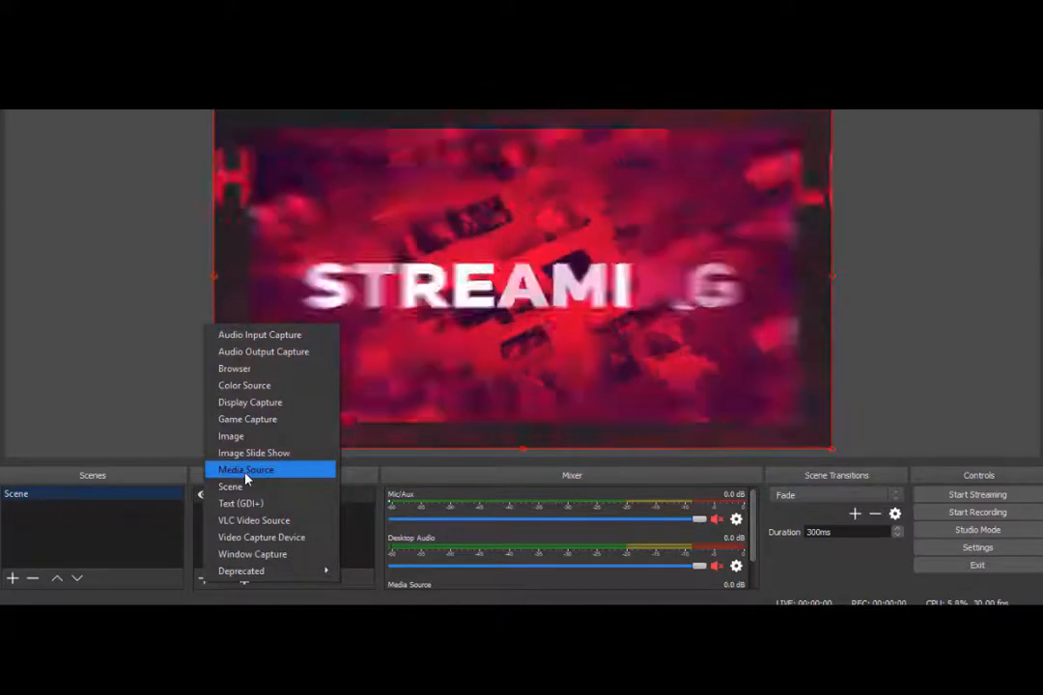
pyautogui.click(247, 470)
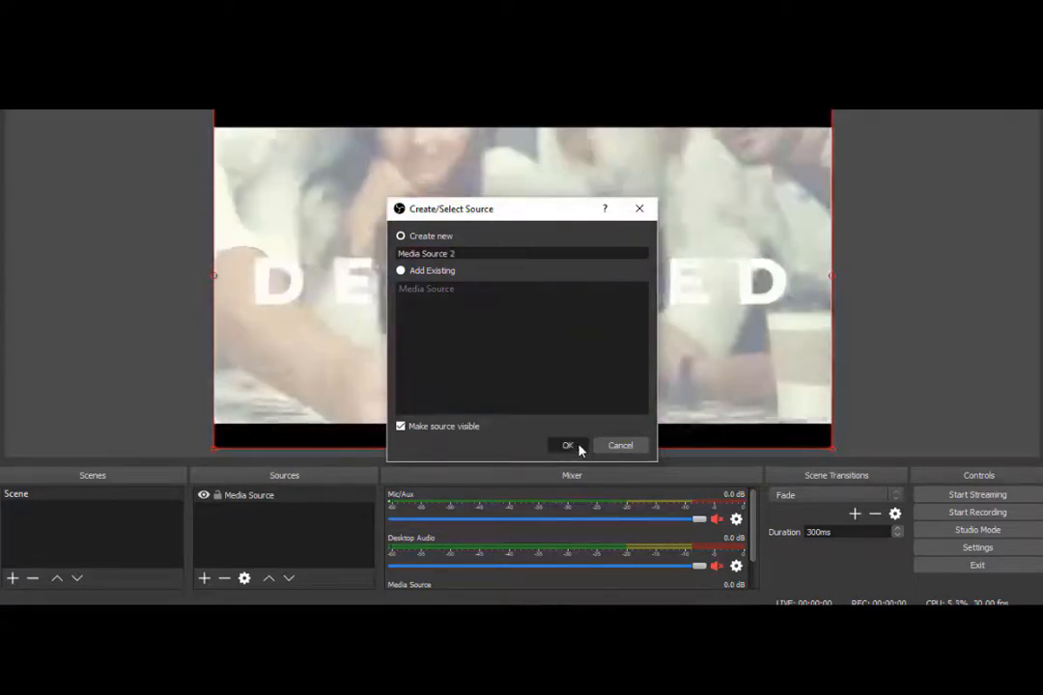
pyautogui.click(579, 450)
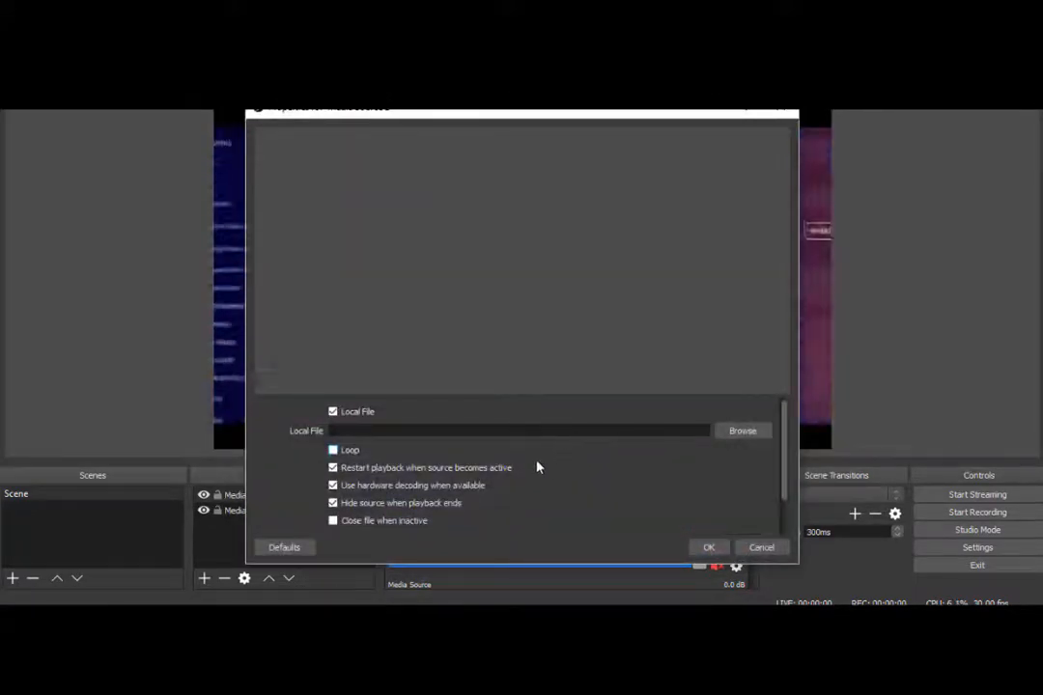
pyautogui.click(334, 450)
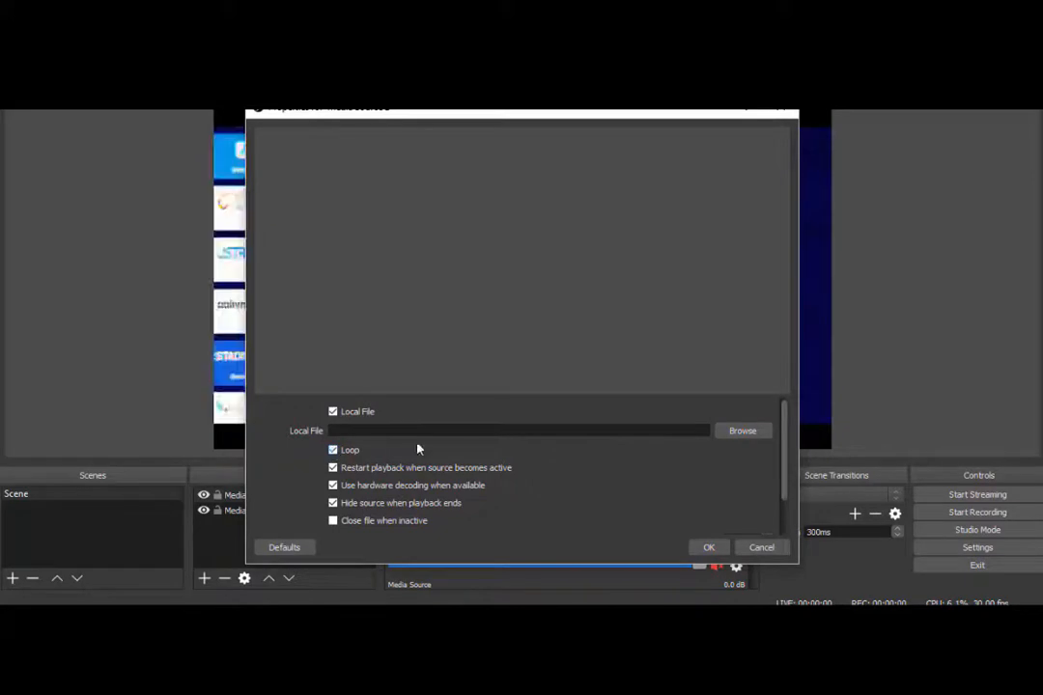
pyautogui.click(750, 430)
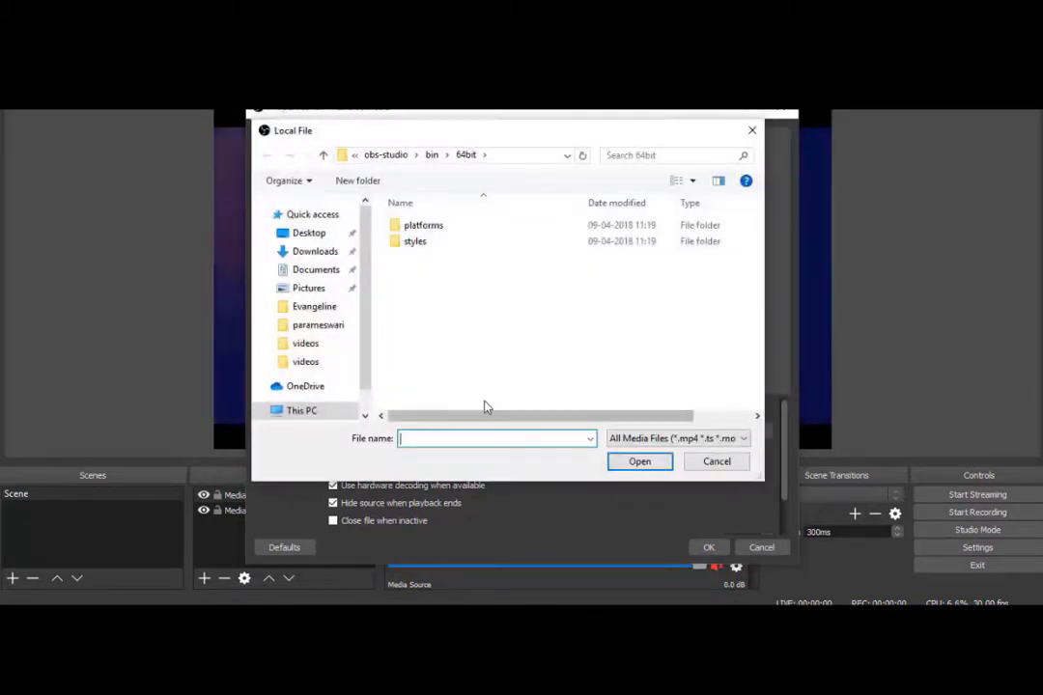
pyautogui.click(753, 130)
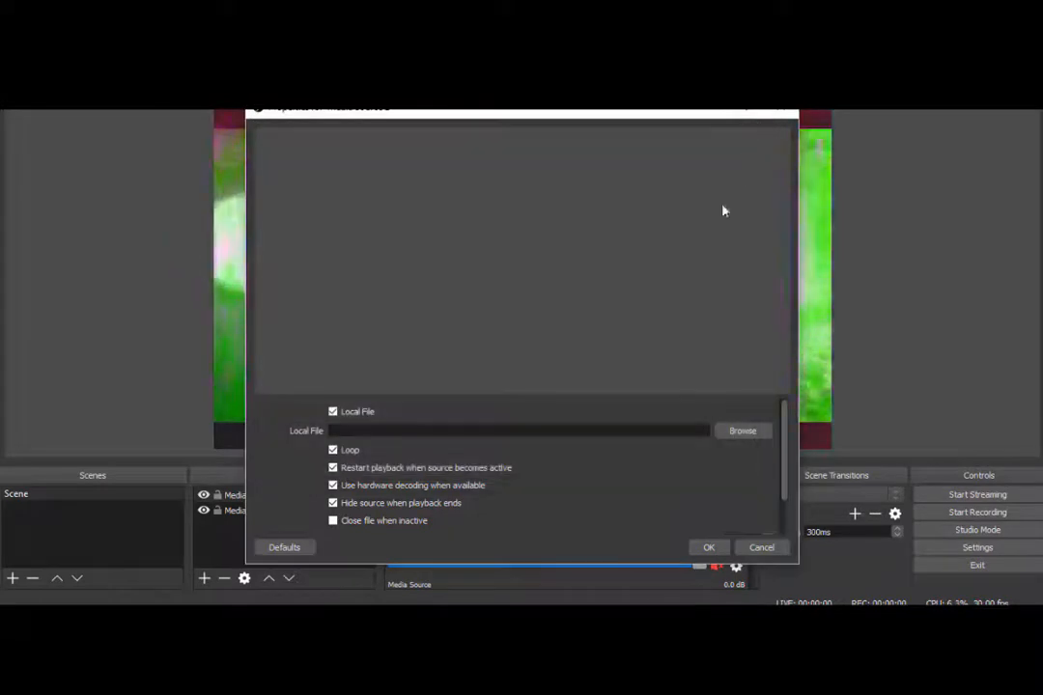
pyautogui.click(710, 548)
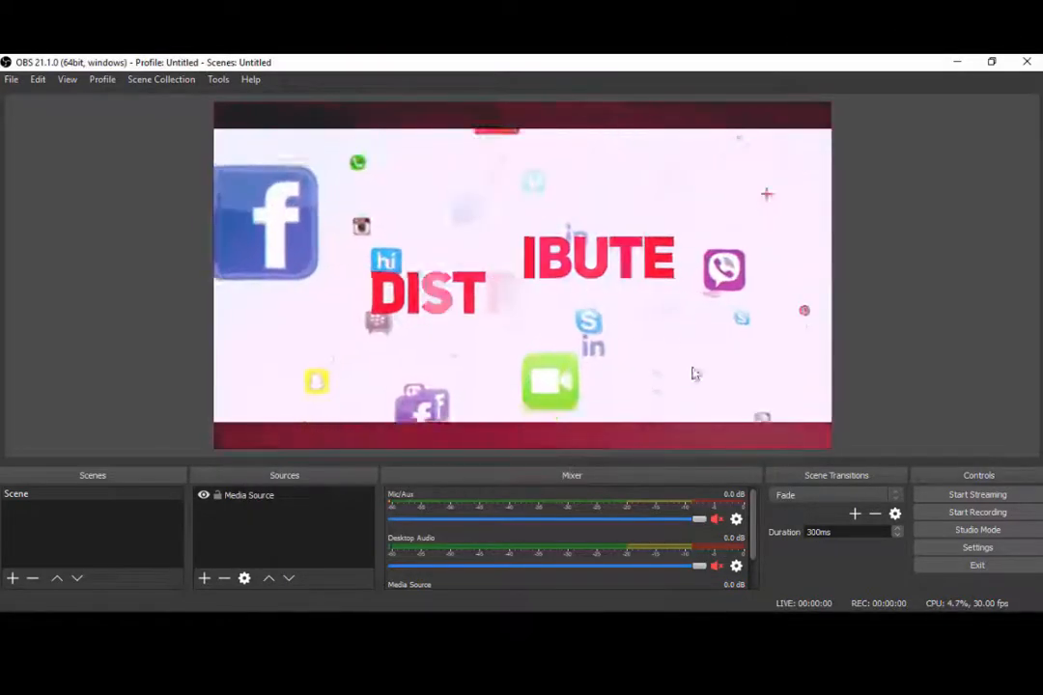
pyautogui.click(953, 550)
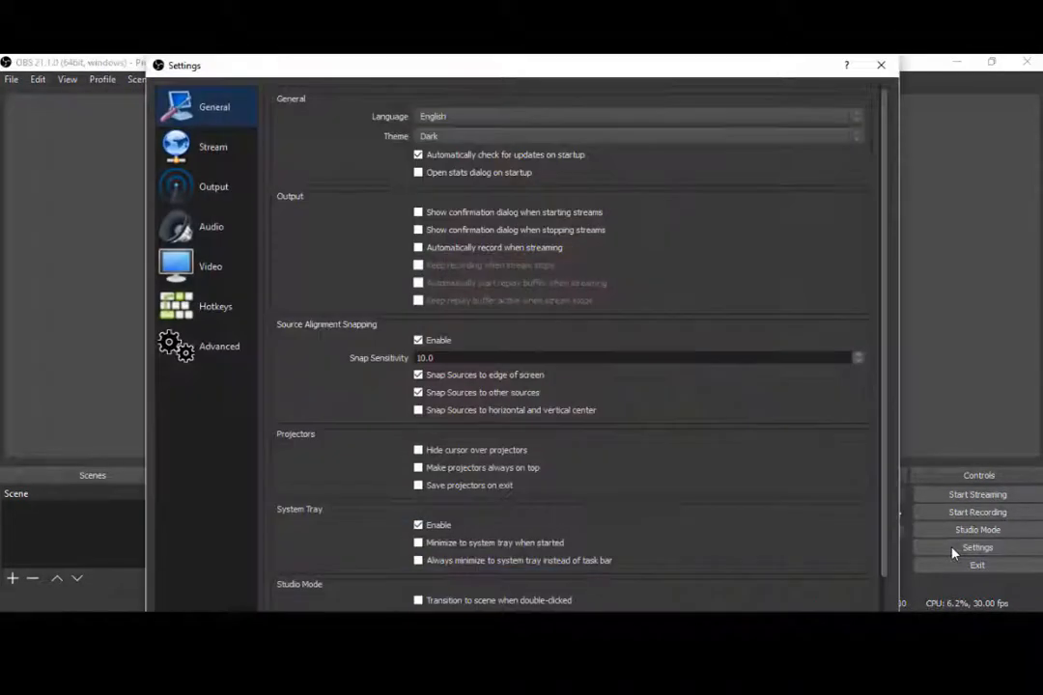
pyautogui.click(216, 145)
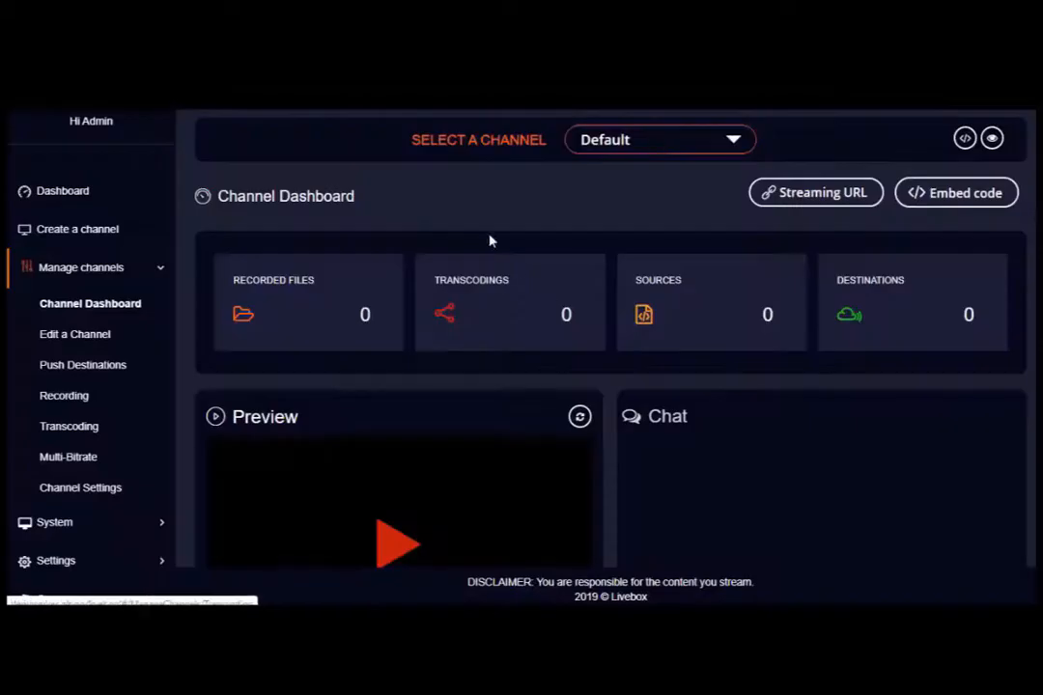
# Copy the Test channel's stream URL into OBS's server field, then copy its stream key.
pyautogui.click(646, 140)
pyautogui.click(641, 181)
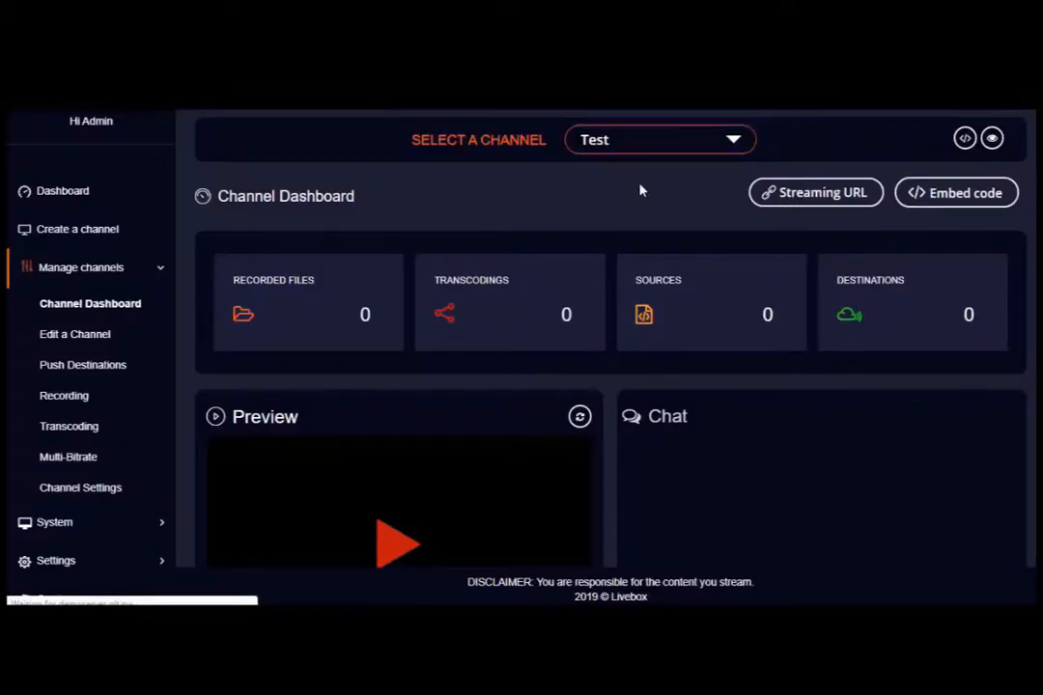
pyautogui.click(804, 201)
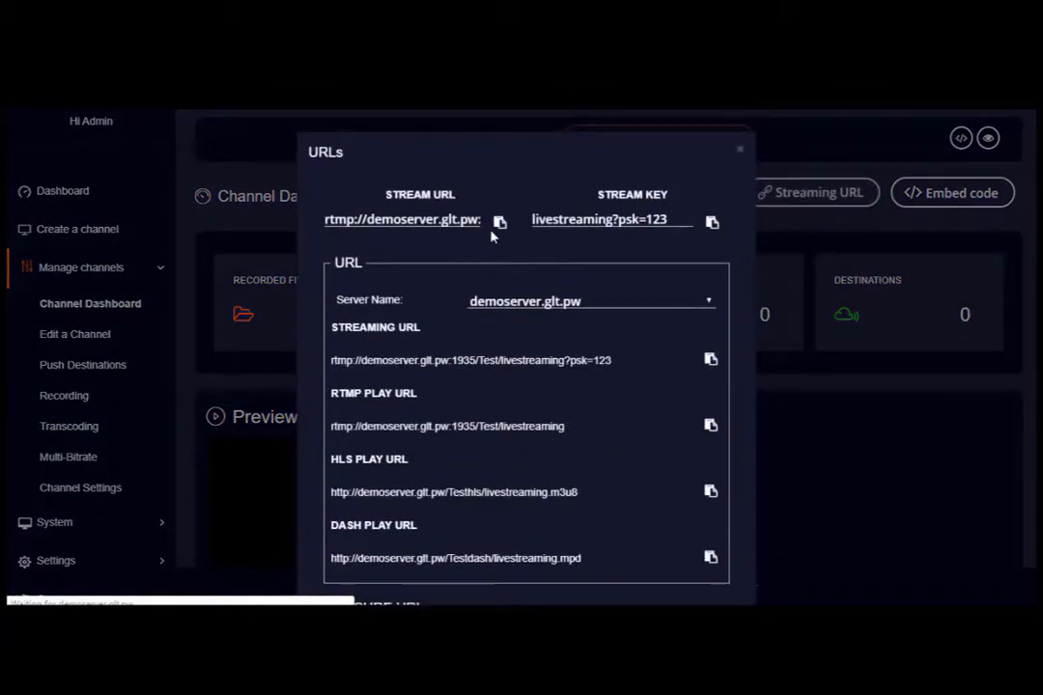
pyautogui.click(499, 223)
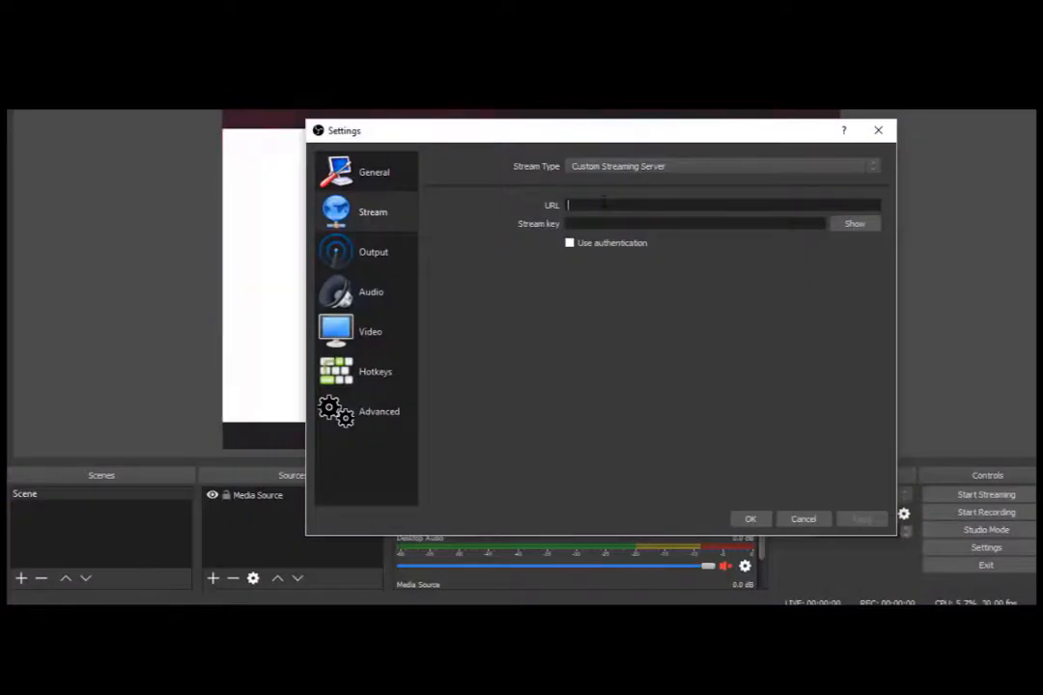
pyautogui.hotkey('ctrl', 'v')
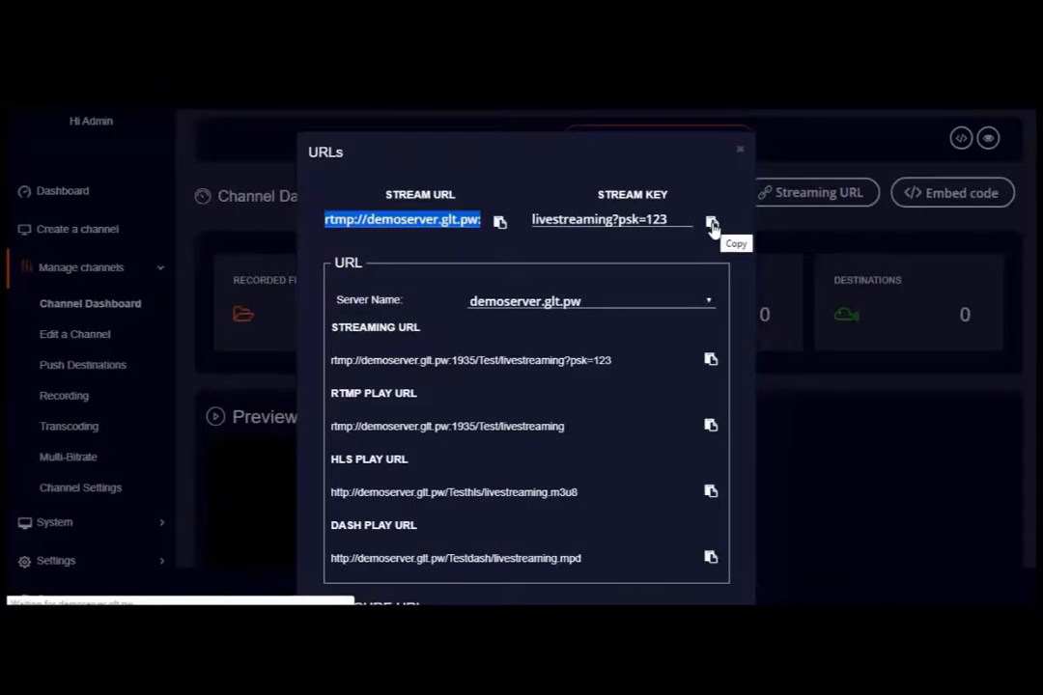
pyautogui.click(712, 224)
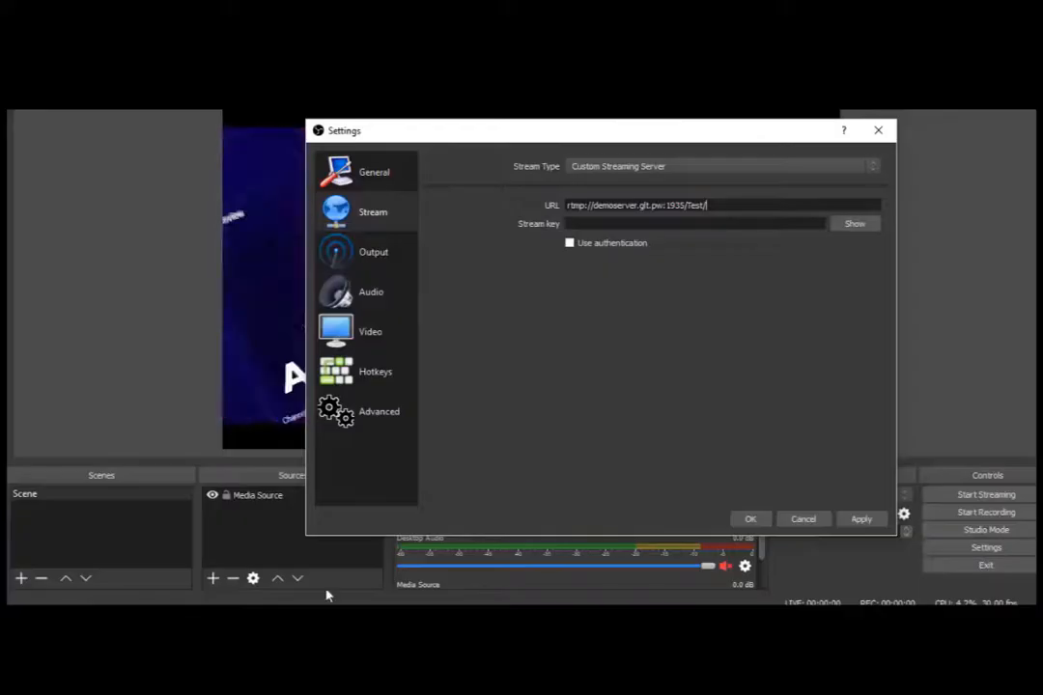
# Paste the stream key, save the OBS stream settings, and start streaming to Livebox.
pyautogui.hotkey('ctrl', 'v')
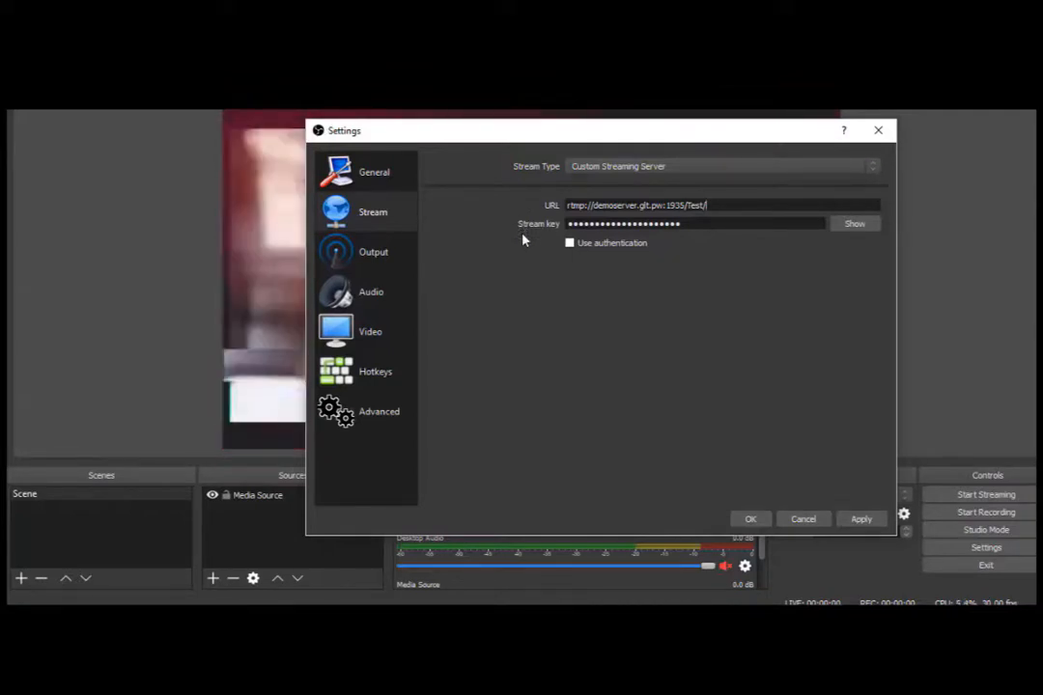
pyautogui.click(743, 522)
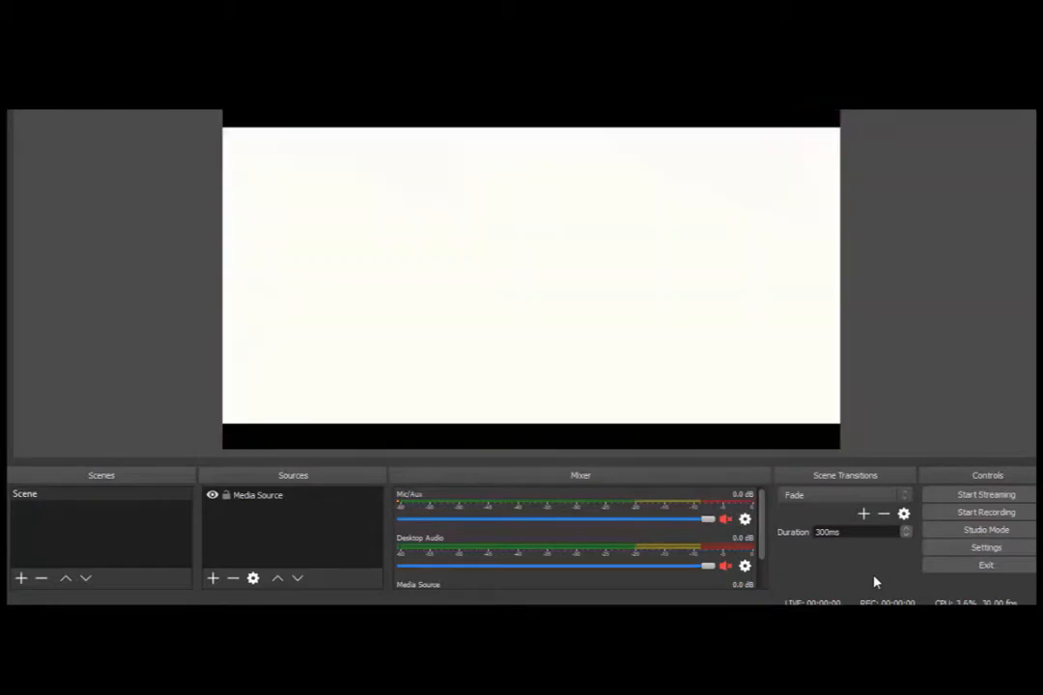
pyautogui.click(953, 499)
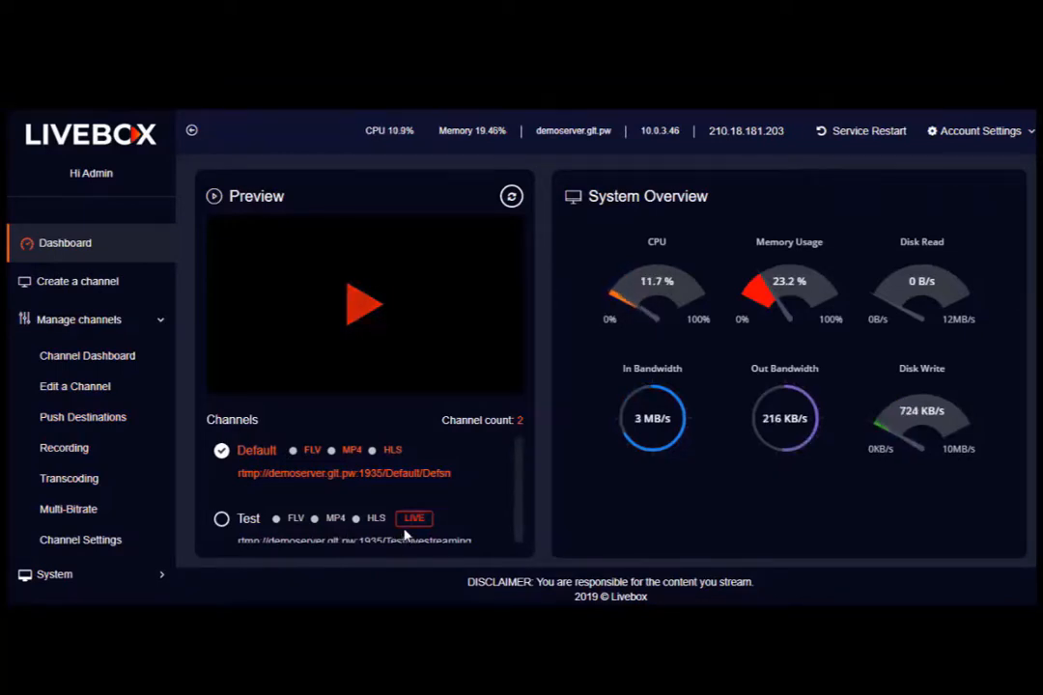
# Tick the Test channel in the Channels list to play its LIVE stream in Preview.
pyautogui.click(223, 519)
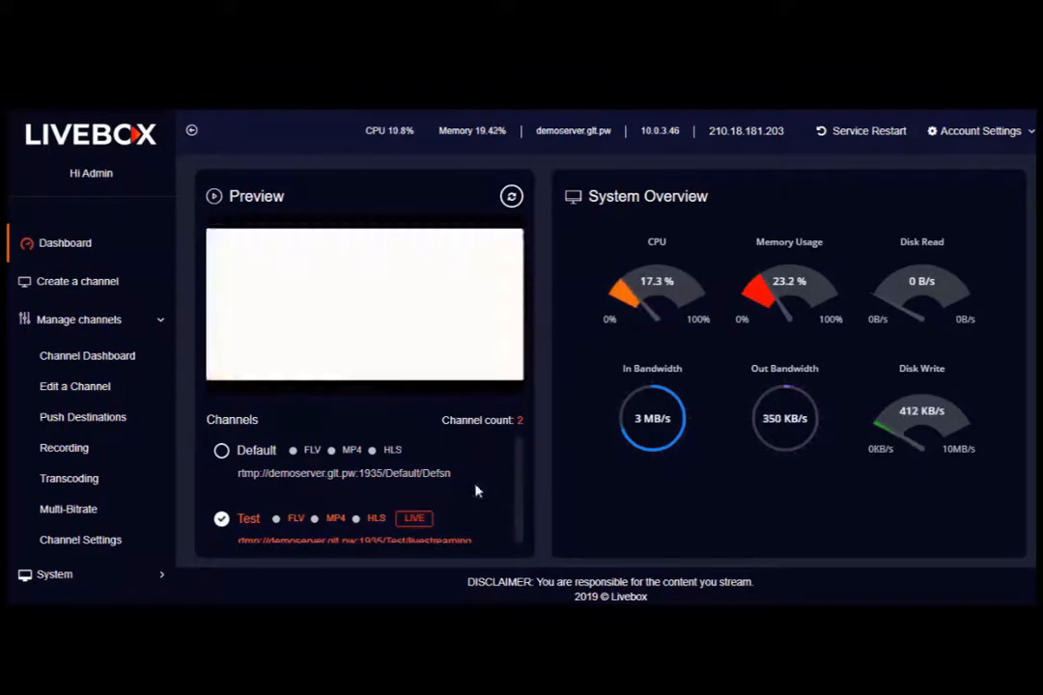
pyautogui.moveTo(405, 353)
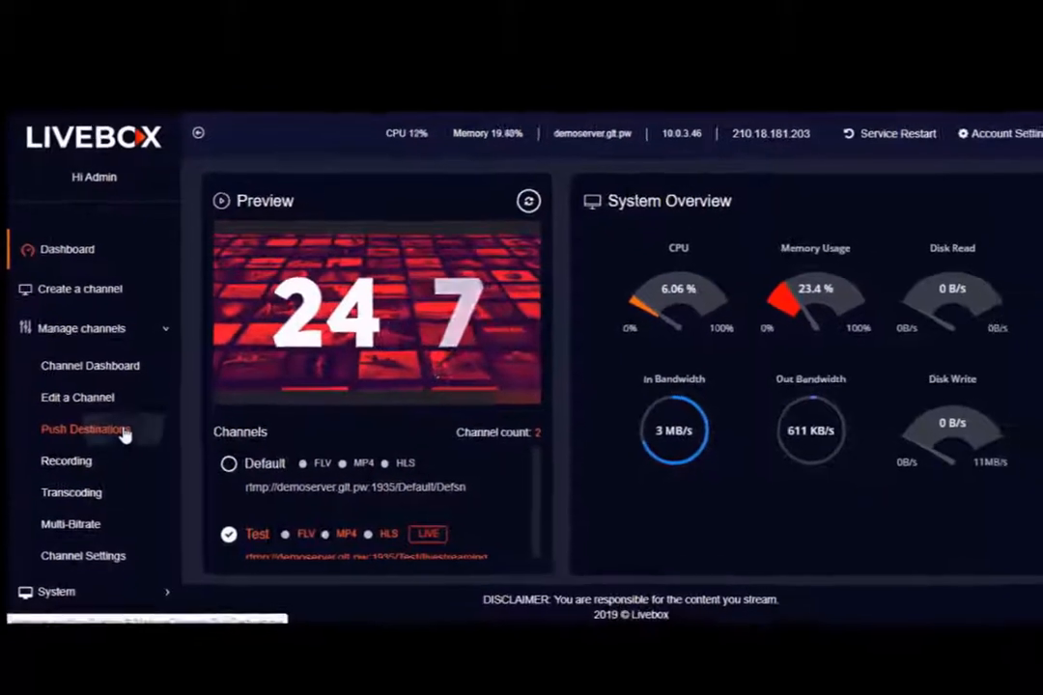
# Browse the Add Destination platforms under Push Destinations for the Test channel.
pyautogui.click(149, 517)
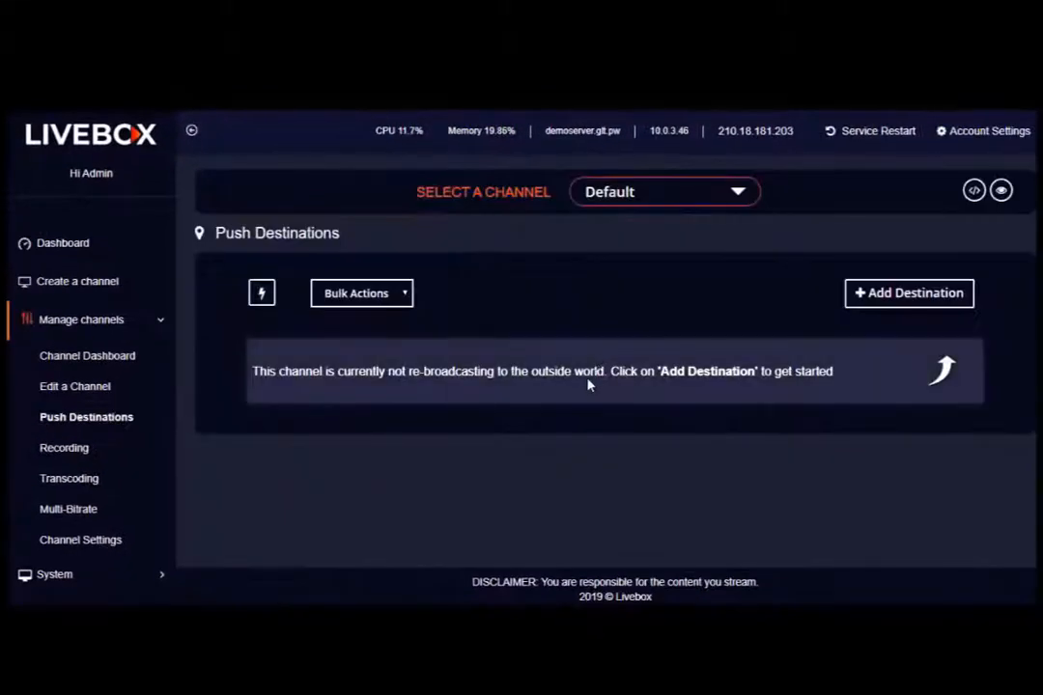
pyautogui.click(665, 198)
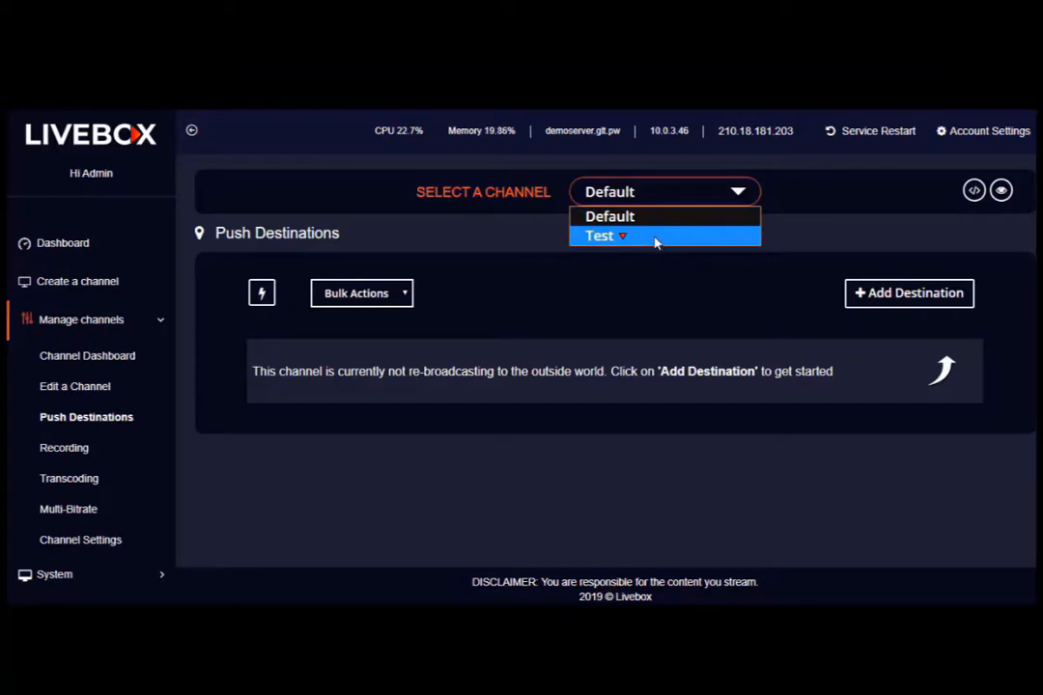
pyautogui.click(655, 244)
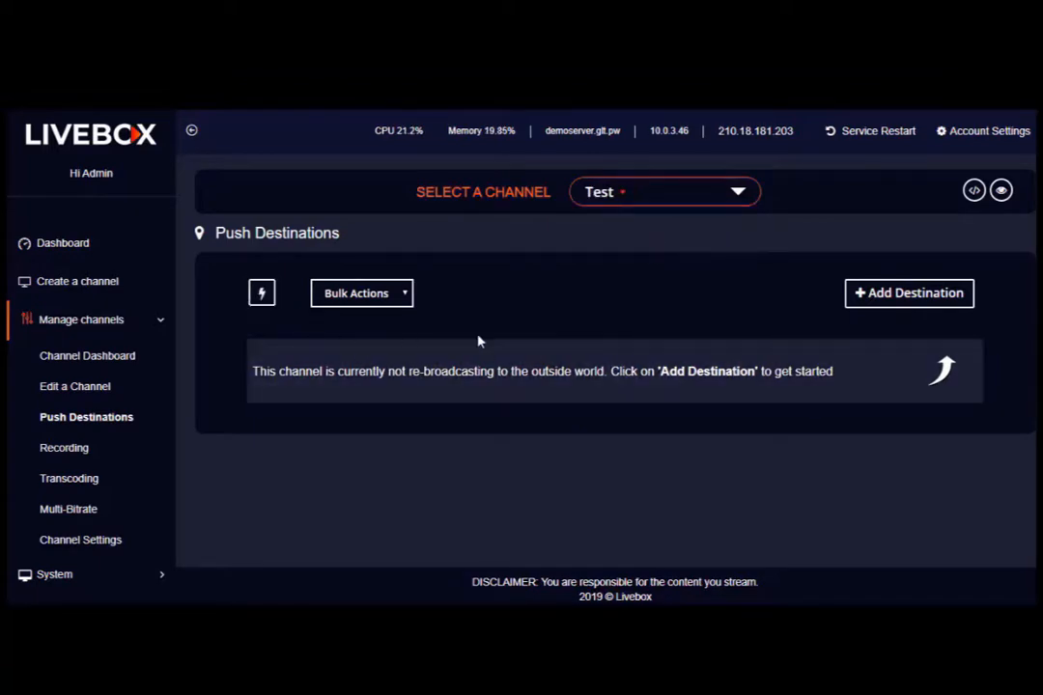
pyautogui.click(891, 296)
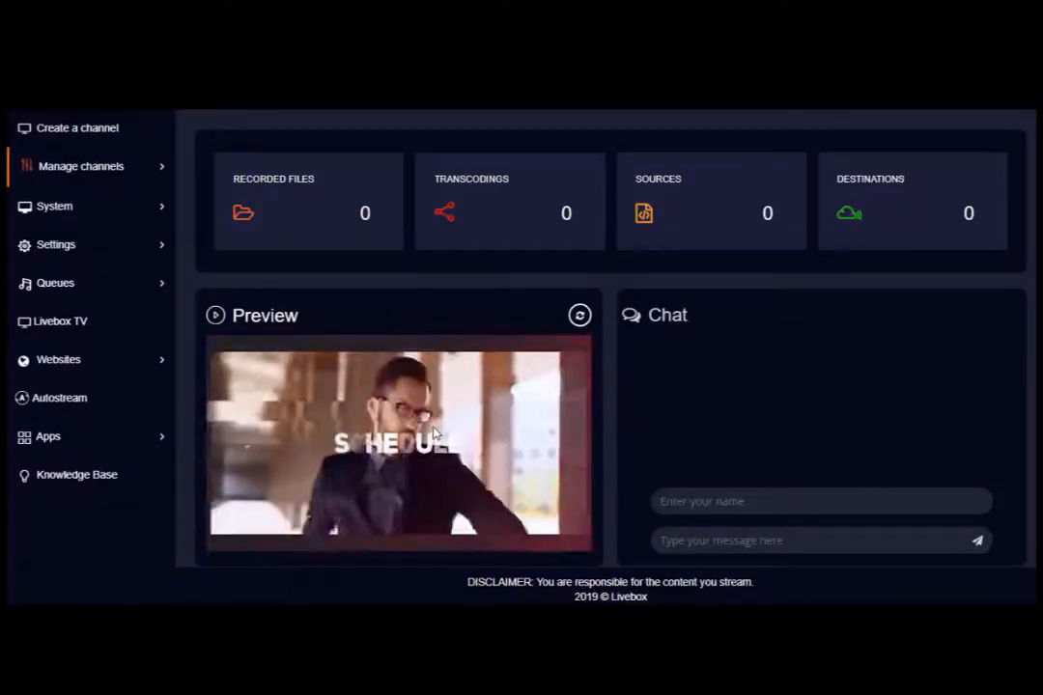
pyautogui.scroll(2, 434, 435)
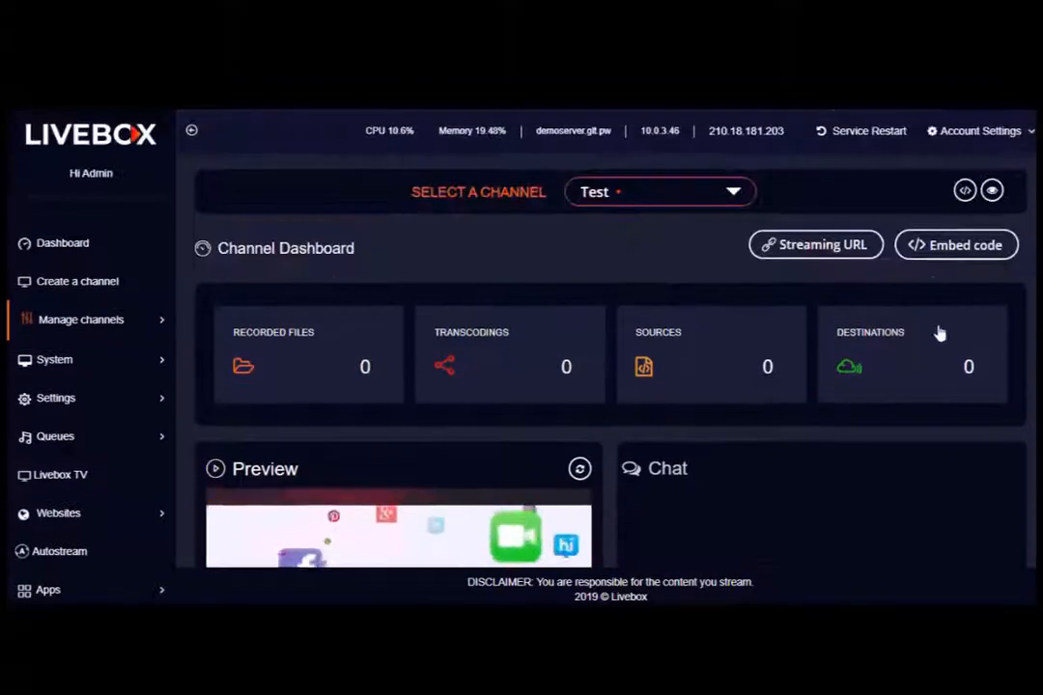